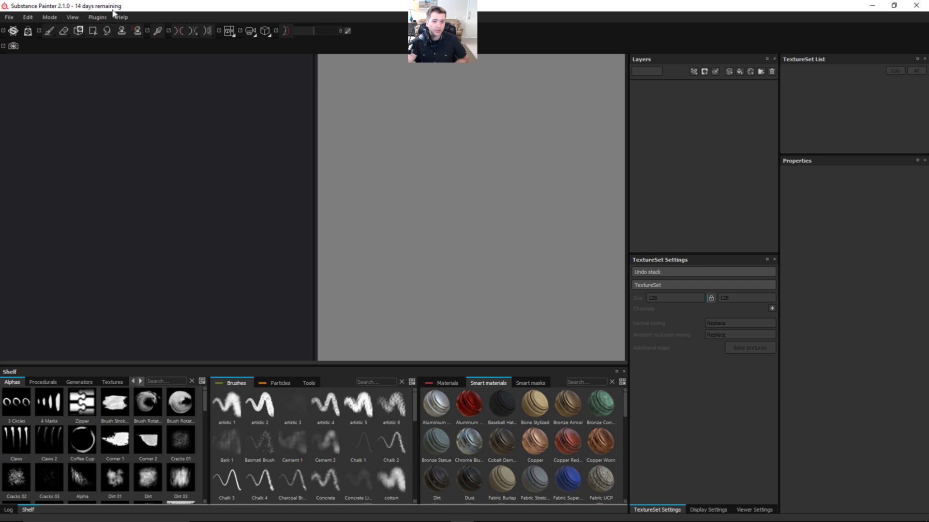
- Start a new project based on the pbr-metal-rough-HQ template
left_click(9, 19)
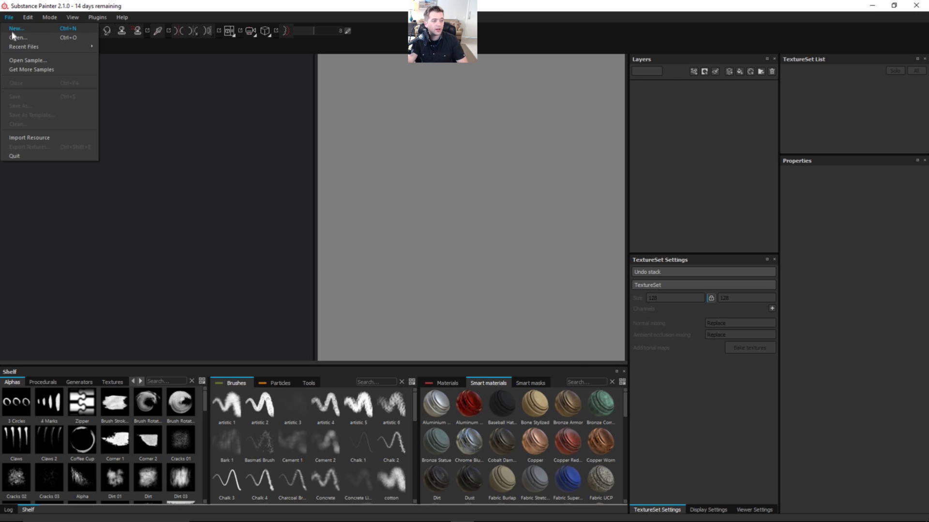
left_click(16, 30)
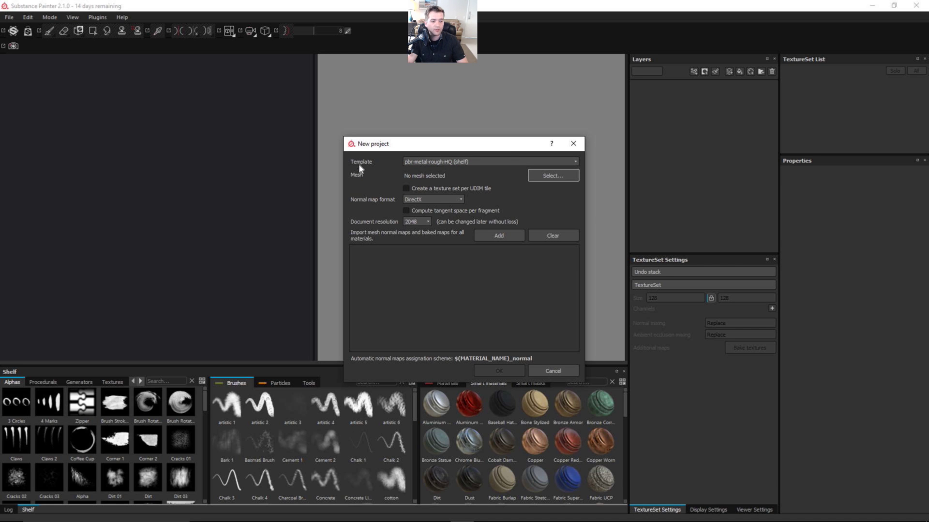
left_click(483, 164)
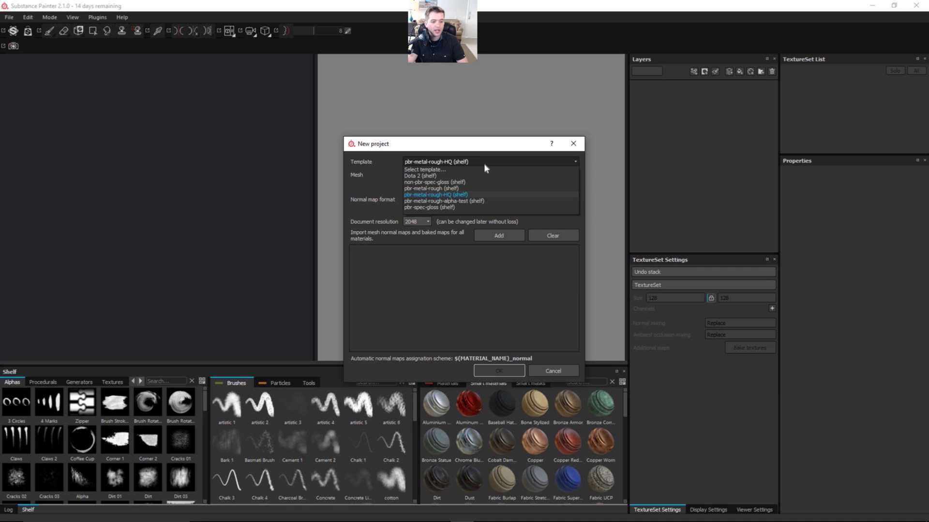
left_click(447, 195)
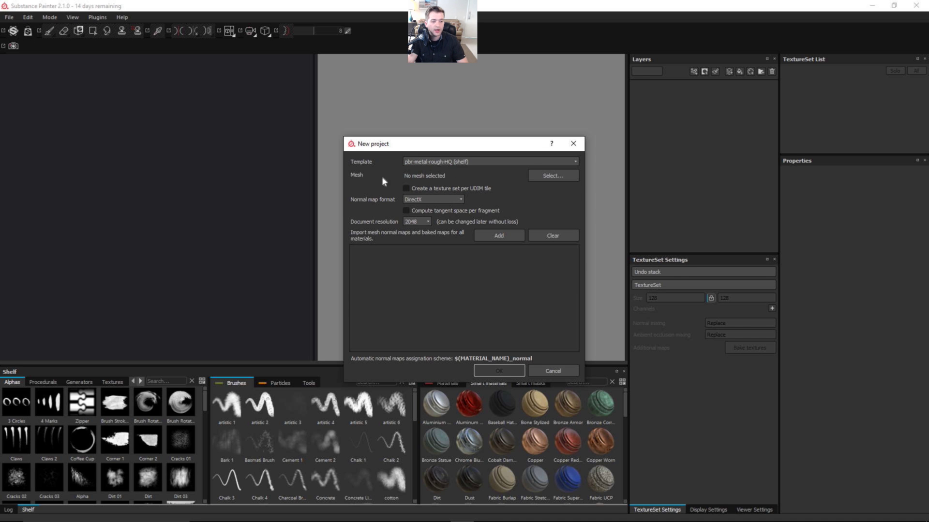
- Choose the StormtrooperHelmet OBJ file from the OBJ folder inside ST_SubstancePainter as the project's mesh
left_click(554, 179)
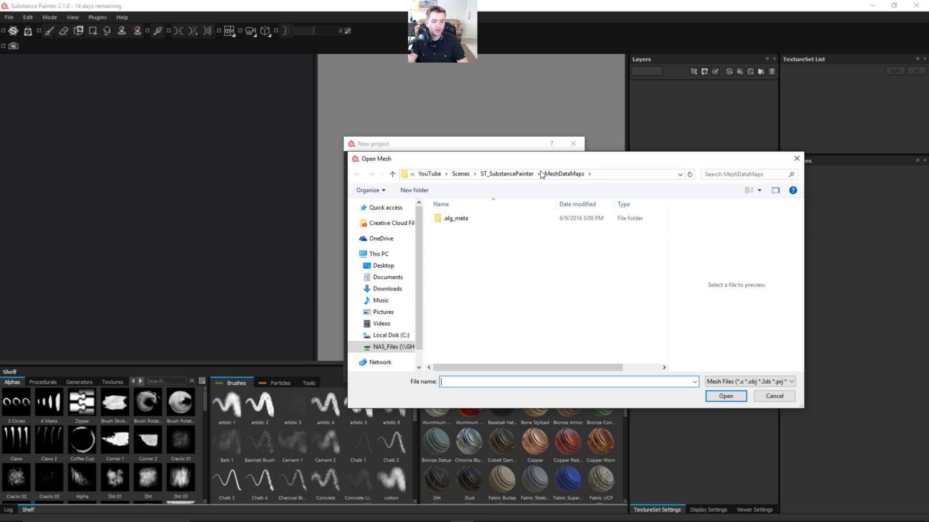
left_click(500, 174)
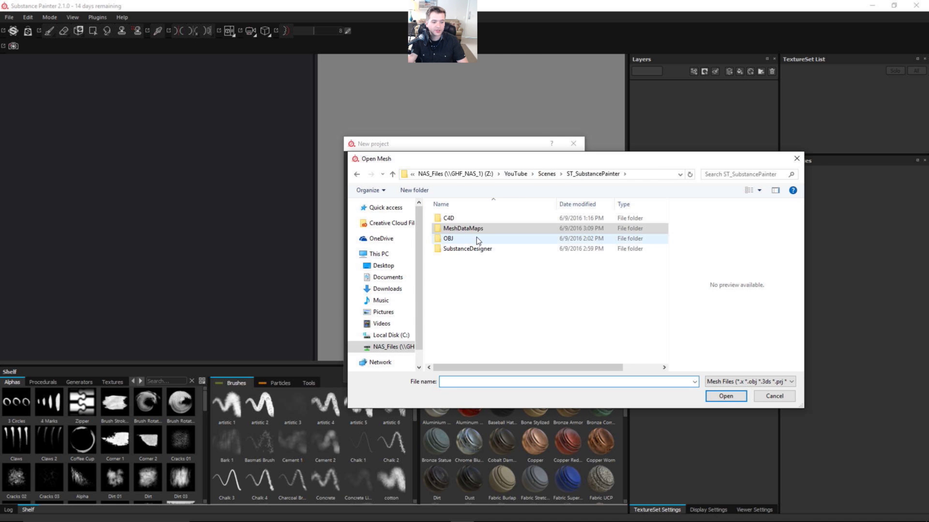
double_click(463, 240)
left_click(459, 219)
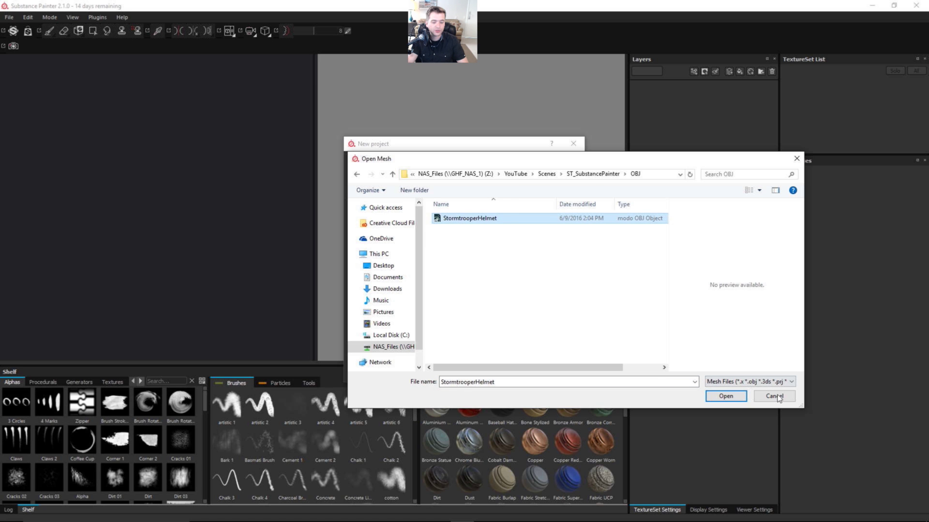
left_click(726, 396)
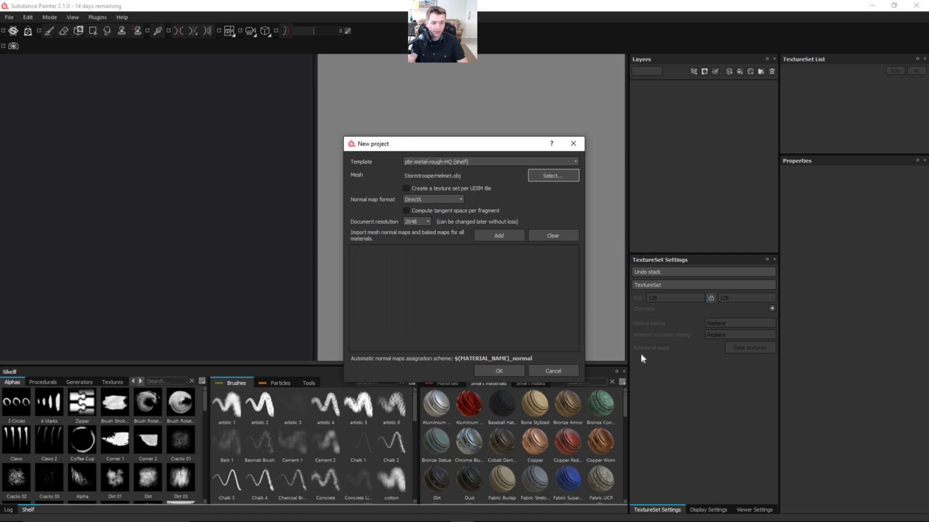
- Set the normal map format to OpenGL and the document resolution to 4096, and create the project
left_click(438, 199)
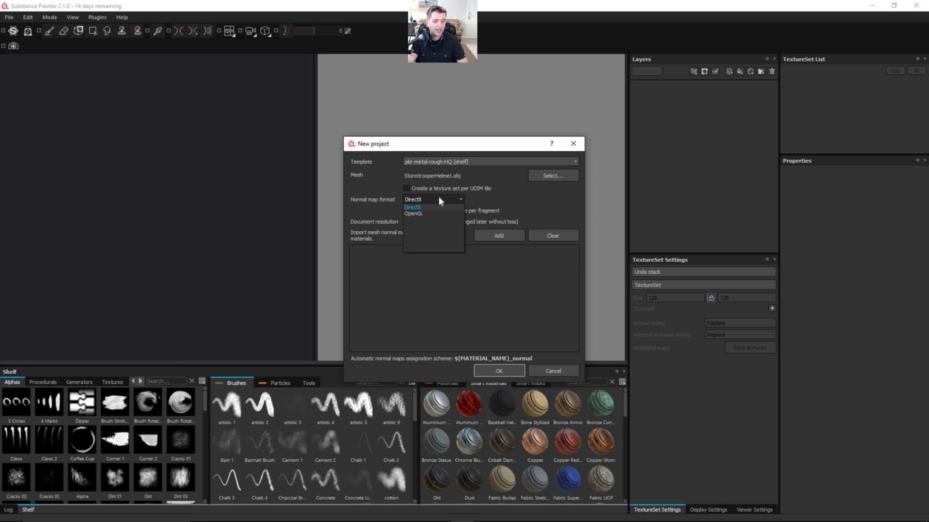
left_click(420, 212)
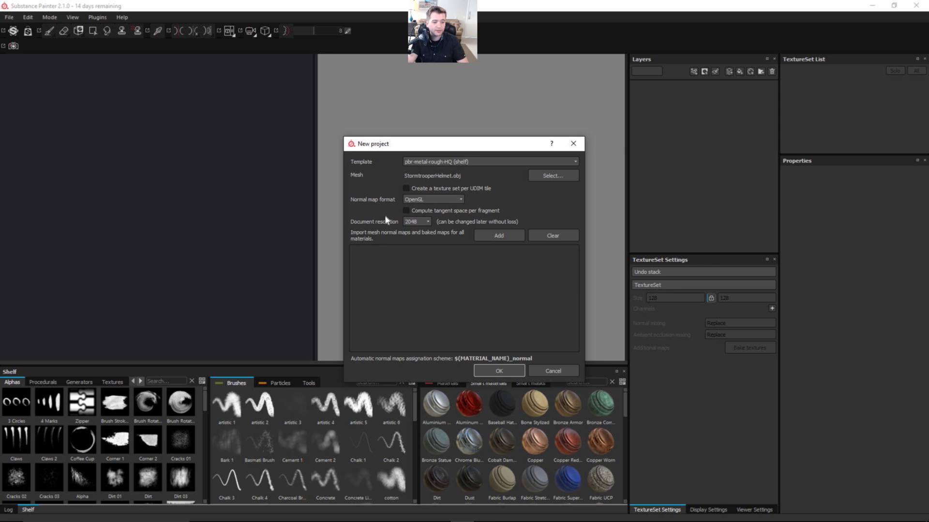
left_click(416, 222)
left_click(502, 371)
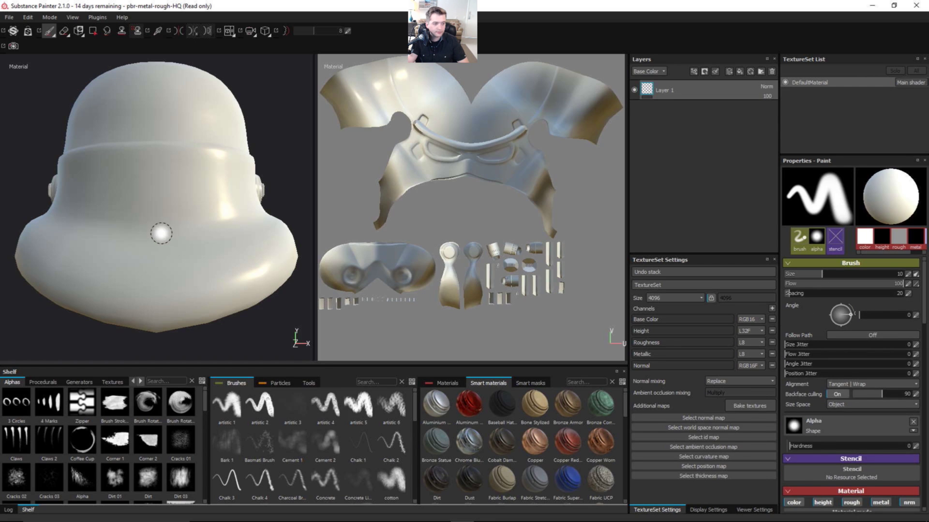
- Orbit the helmet to a front three-quarter view and keep the combined 3D/2D viewport layout
mouse_move(211, 227)
left_mouse_down("alt")
mouse_move(95, 218)
mouse_move(215, 222)
mouse_move(127, 220)
mouse_move(133, 228)
mouse_move(155, 217)
mouse_move(121, 227)
left_mouse_up("alt")
scroll(135, 232, "down", 3)
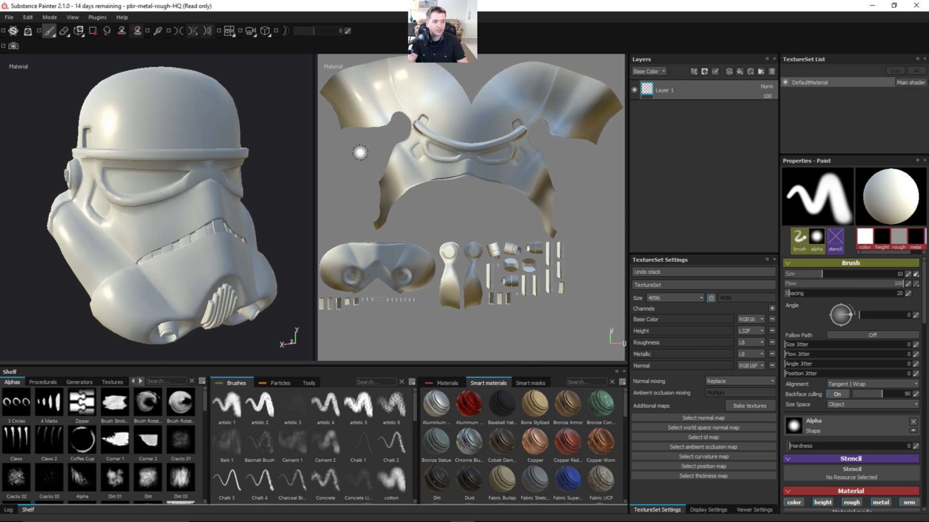
left_click(230, 31)
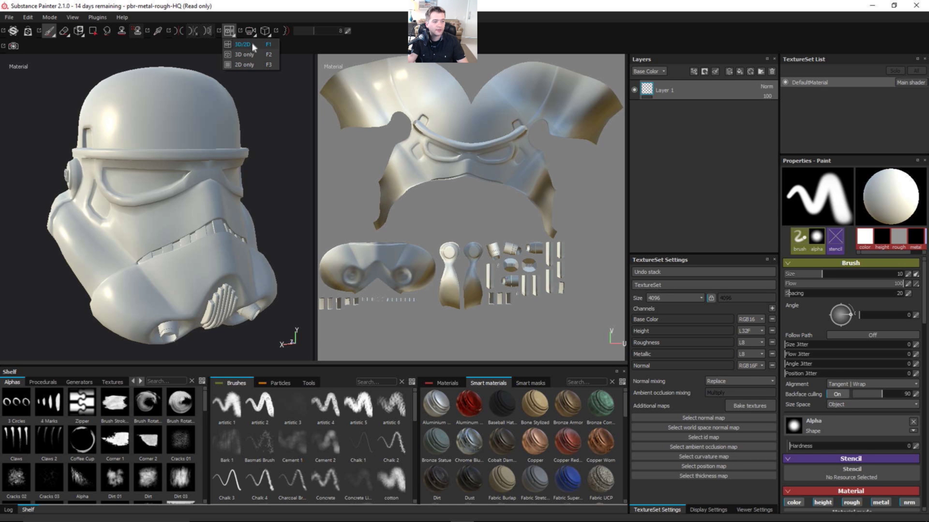
left_click(228, 45)
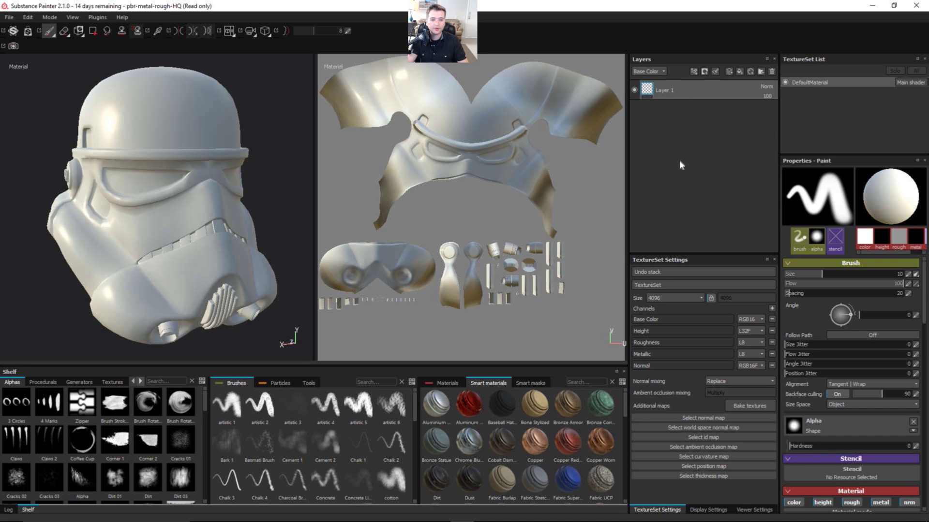
- Look at the available layer effects and toggle the DefaultMaterial texture set's visibility off and back on
left_click(699, 74)
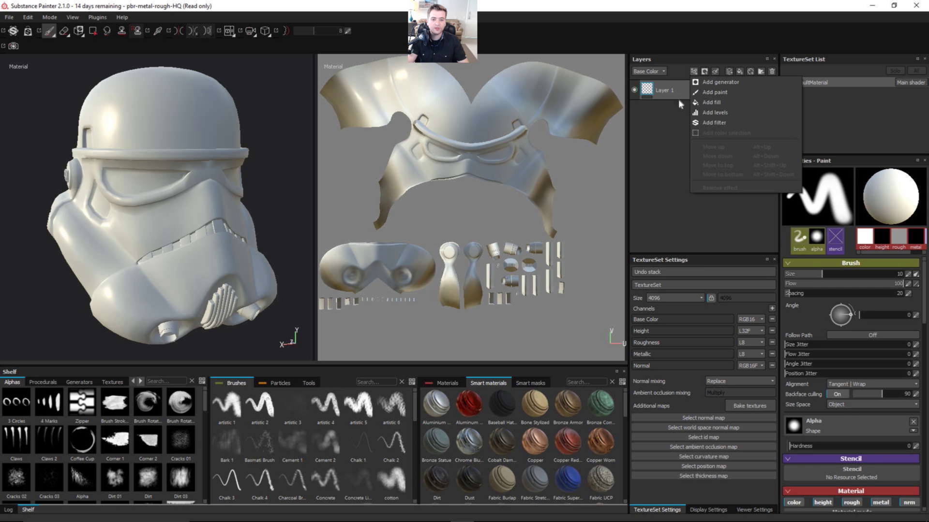
left_click(679, 159)
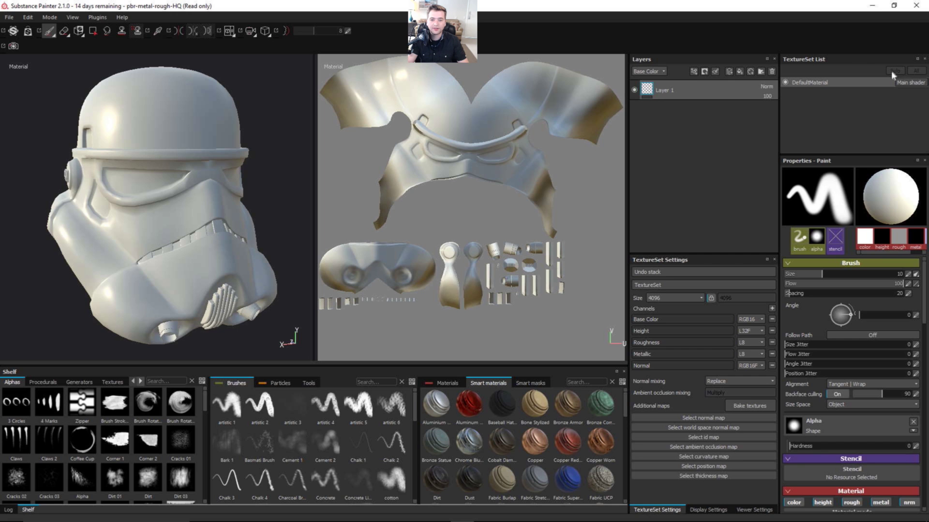
left_click(785, 83)
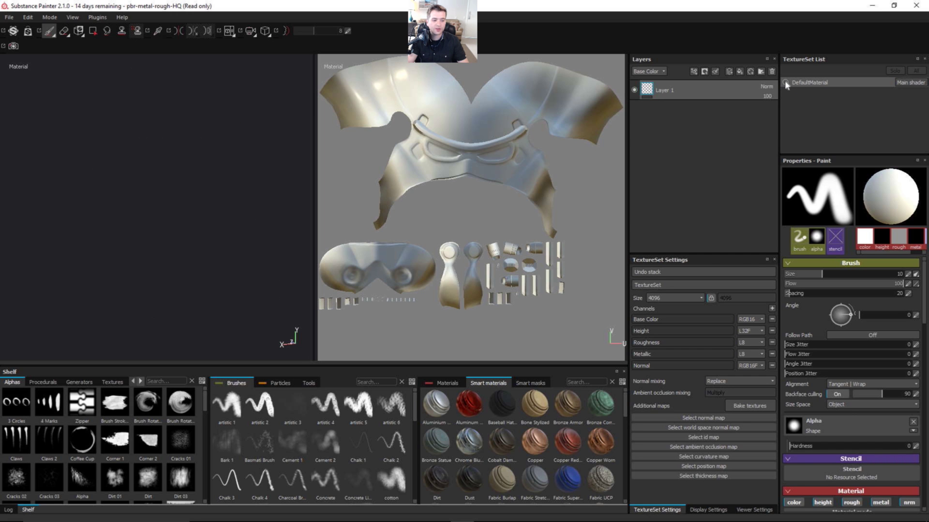
left_click(785, 83)
left_click(785, 83)
left_click(785, 83)
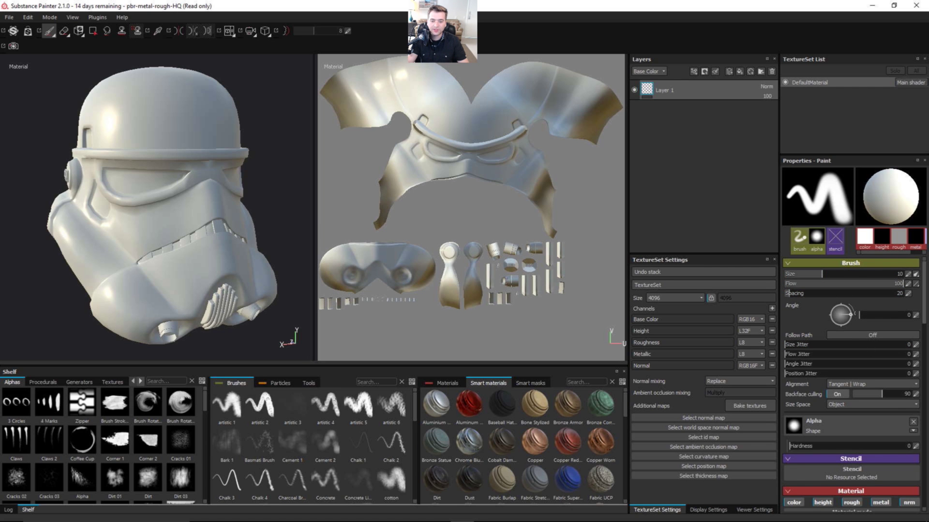
- Turn the paint material's height, rough, metal and nrm channels off and back on in the paint properties
scroll(785, 293, "down", 3)
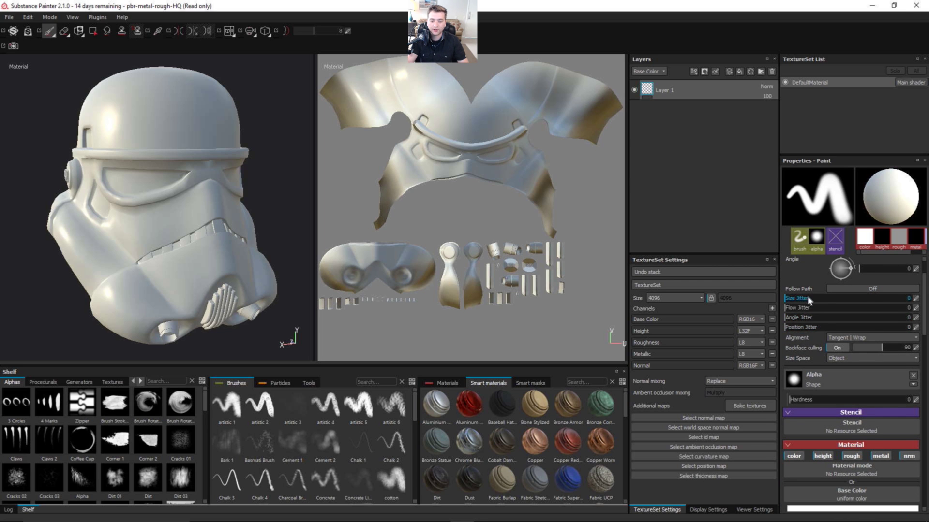
scroll(808, 296, "down", 3)
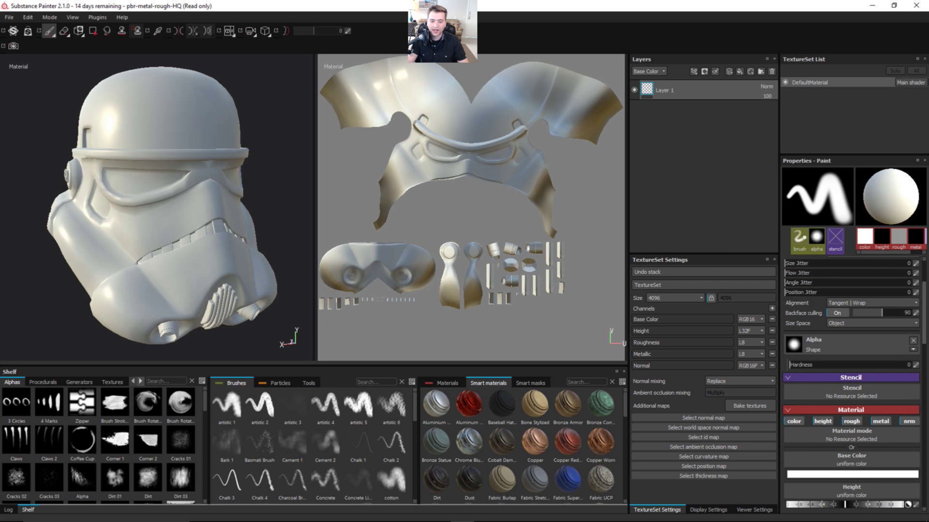
scroll(851, 382, "down", 9)
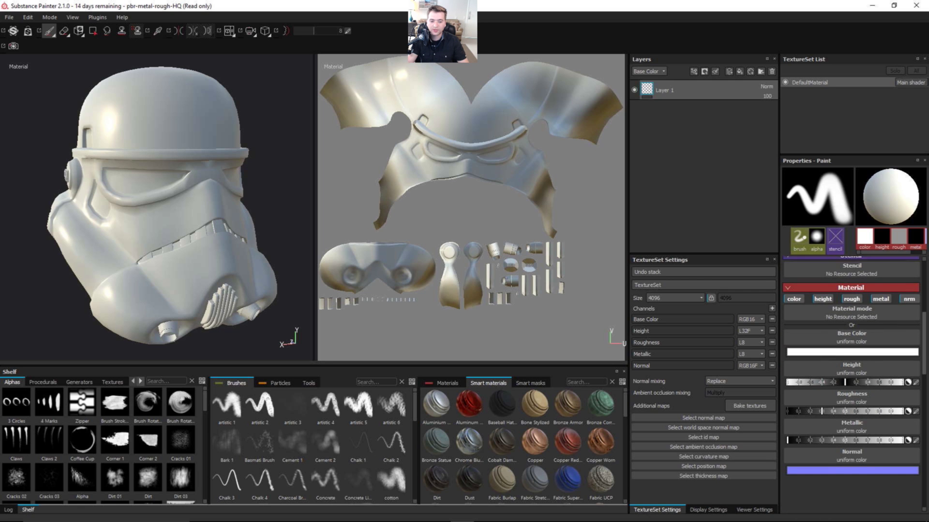
scroll(852, 382, "down", 2)
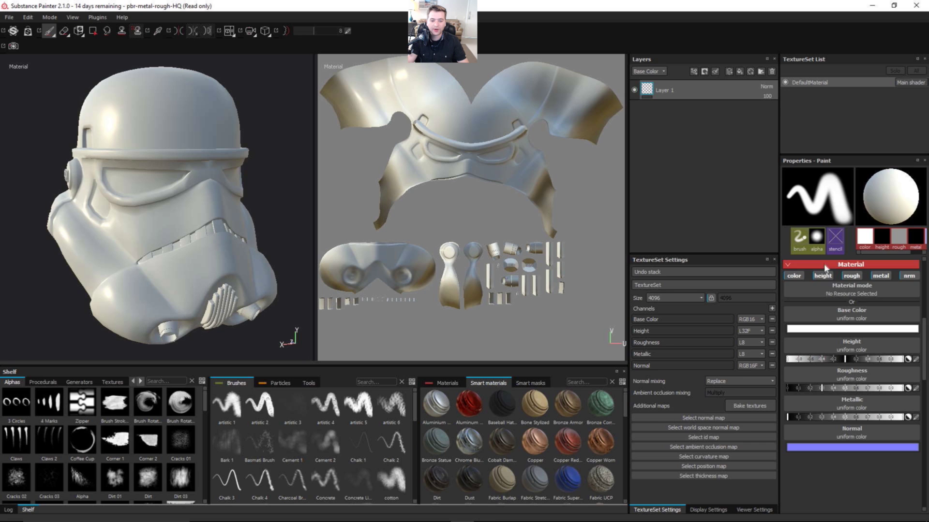
left_click(823, 276)
left_click(851, 276)
left_click(880, 276)
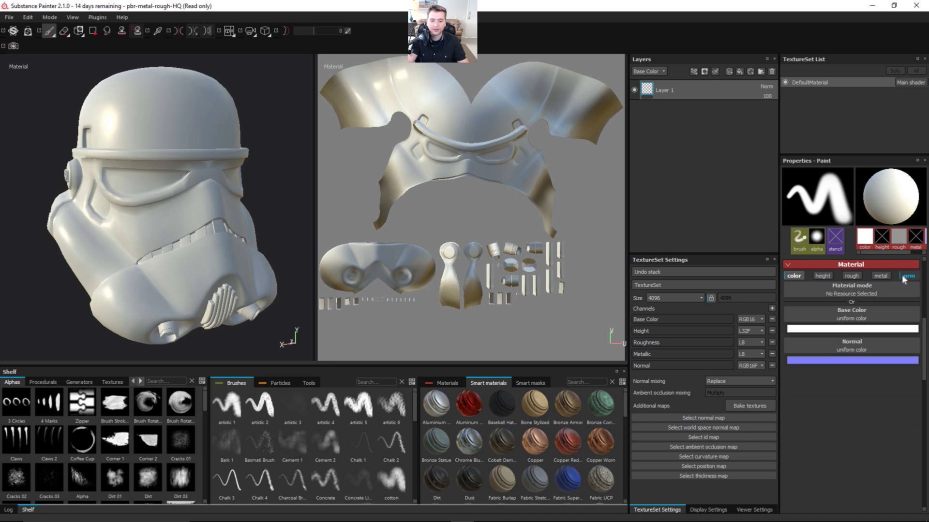
left_click(907, 276)
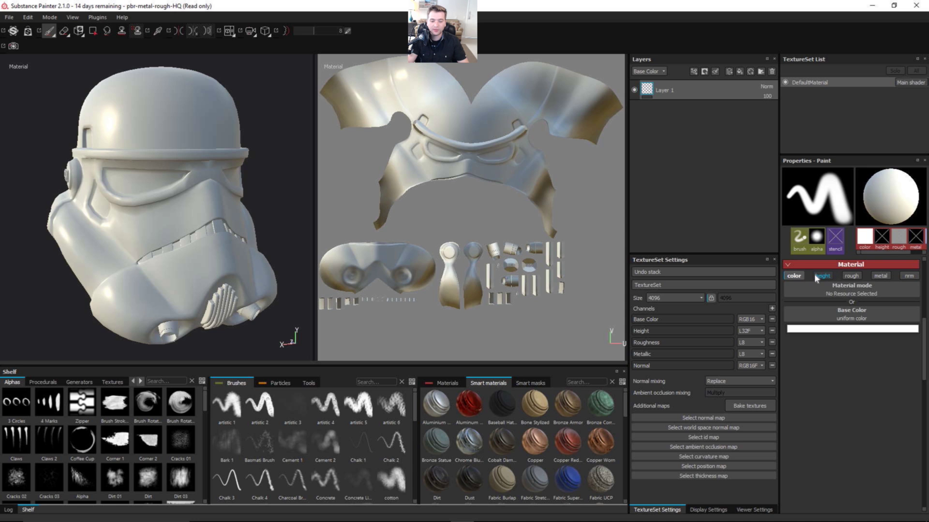
left_click(823, 276)
left_click(851, 276)
left_click(880, 276)
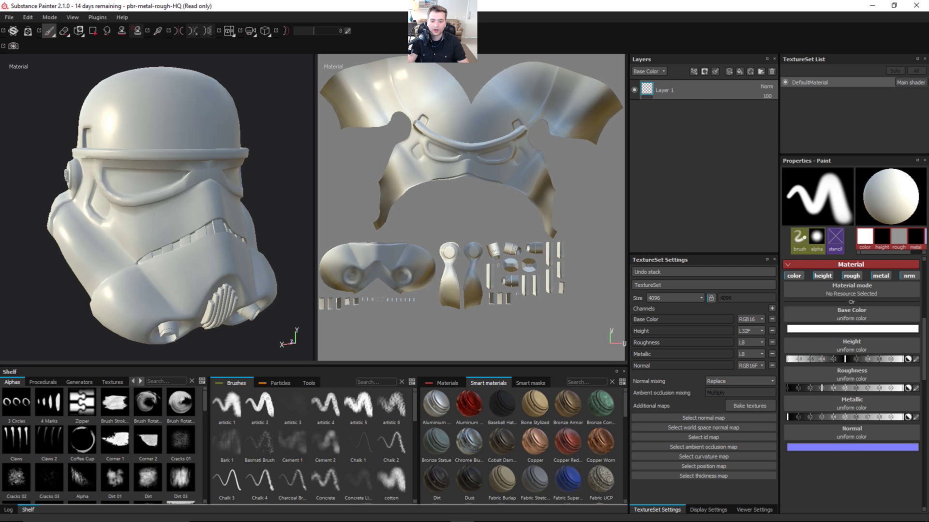
scroll(852, 339, "up", 5)
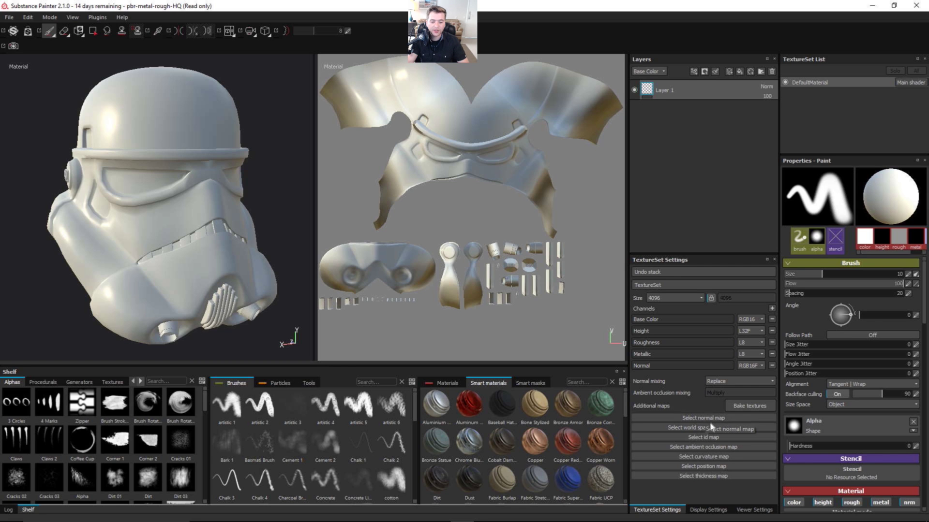
- Look through the textures offered for the world space normal map, leaving the slot unassigned
left_click(676, 429)
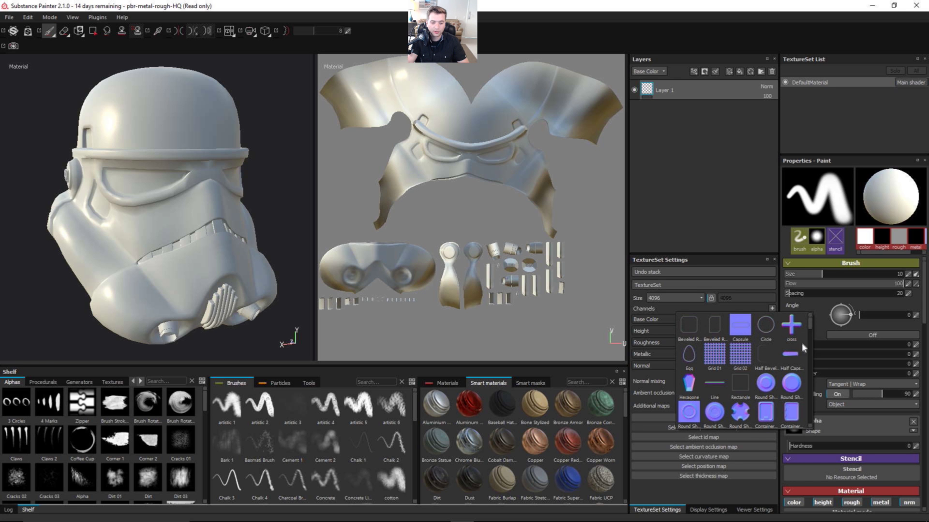
mouse_move(809, 326)
left_mouse_down()
mouse_move(812, 428)
mouse_move(814, 322)
left_mouse_up()
left_click(703, 490)
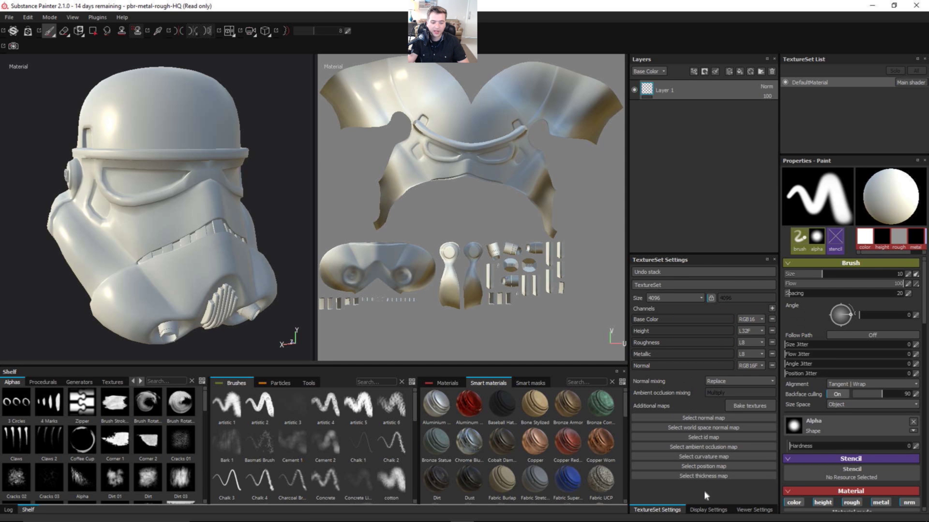
- Import ID_map and the helmet's ambient occlusion, curvature, position and world space normals PNGs from MeshDataMaps into the pbr-metal-rough-HQ project as shelf textures
left_click(112, 382)
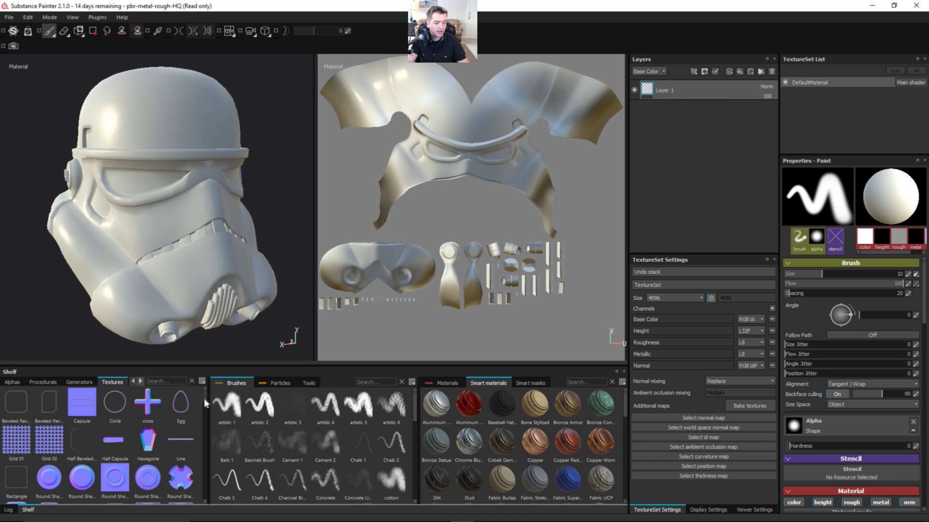
left_click_drag(204, 399, 205, 445)
scroll(204, 438, "up", 5)
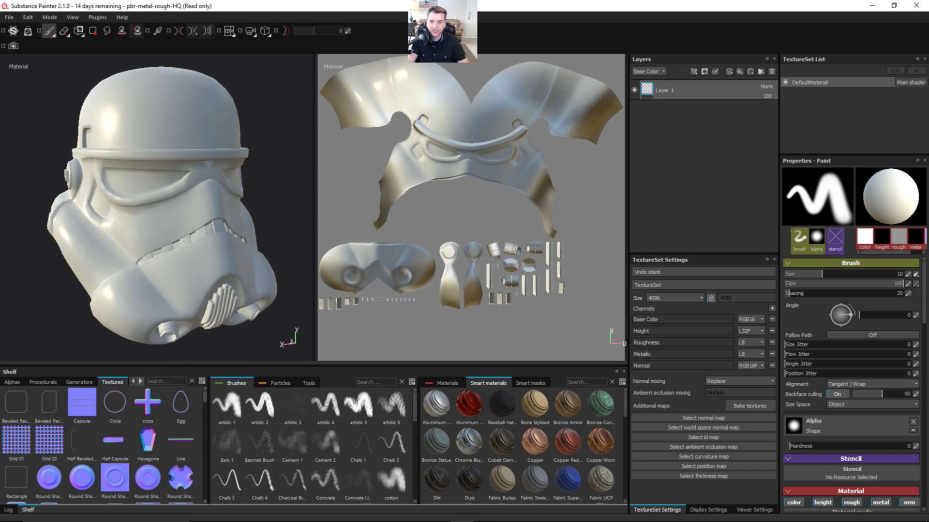
left_click_drag(926, 58, 441, 59)
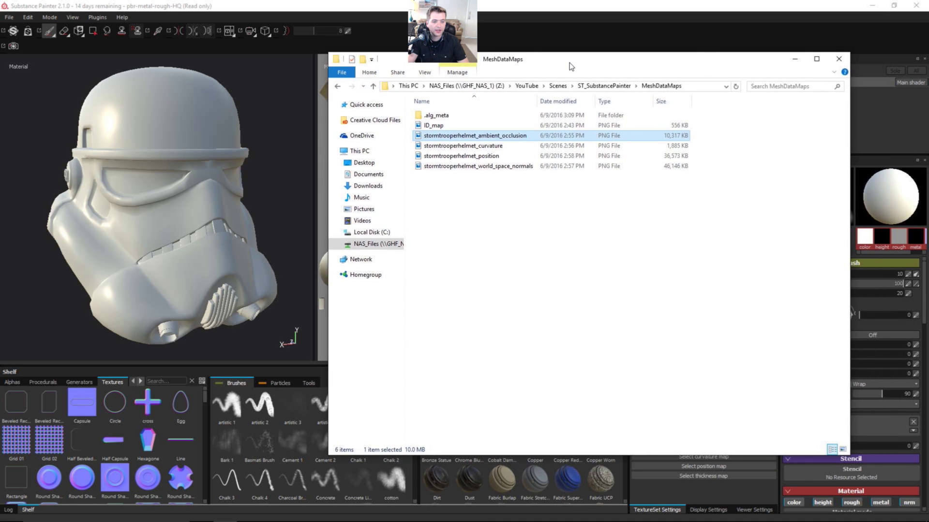
left_click(441, 127)
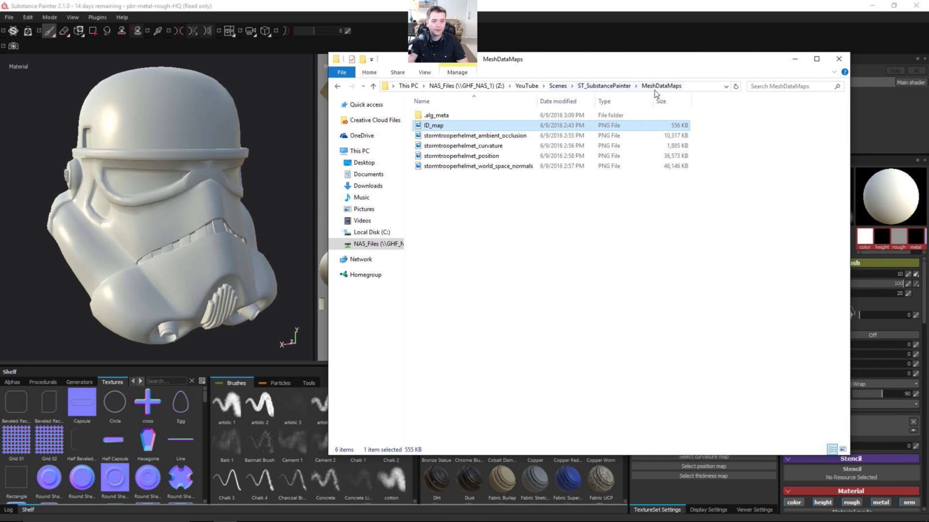
left_click(472, 168, "shift")
mouse_move(437, 139)
left_mouse_down()
mouse_move(233, 405)
mouse_move(173, 444)
left_mouse_up()
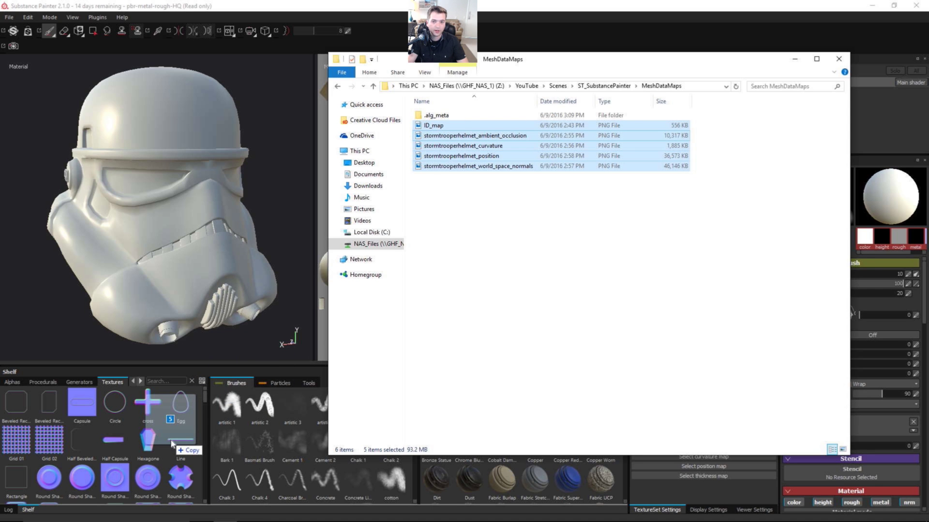
left_click_drag(171, 440, 170, 439)
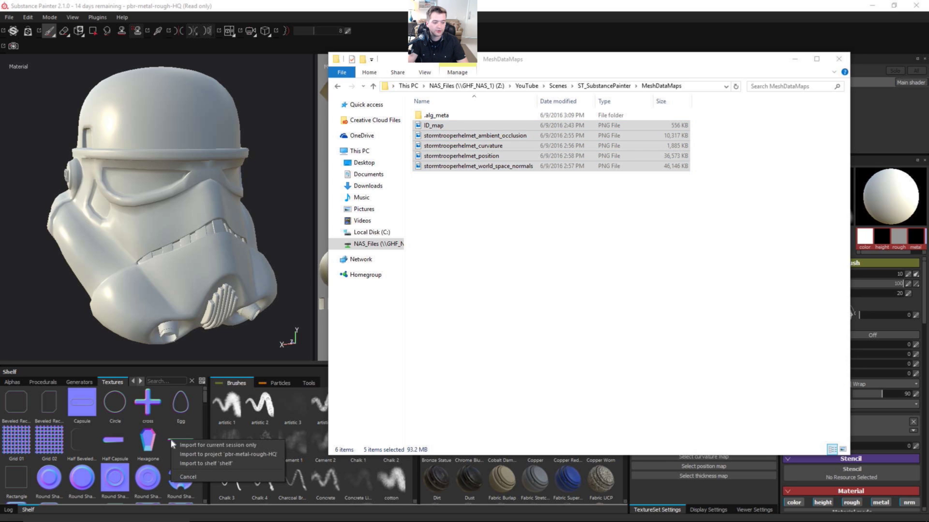
left_click(228, 455)
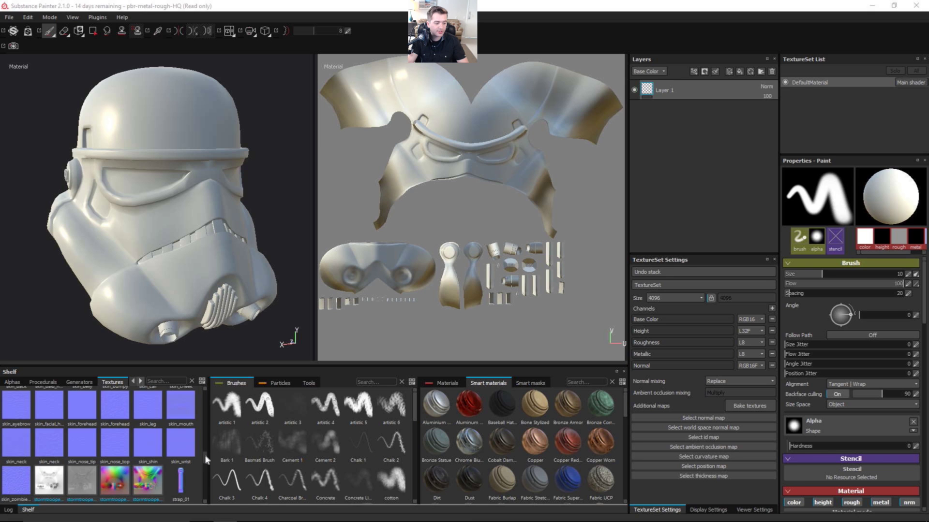
scroll(204, 455, "down", 1)
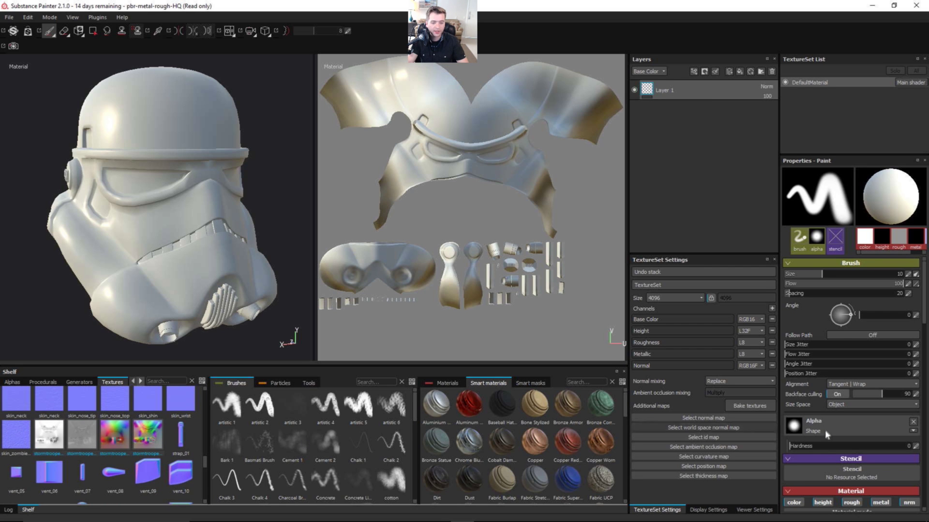
left_click(697, 432)
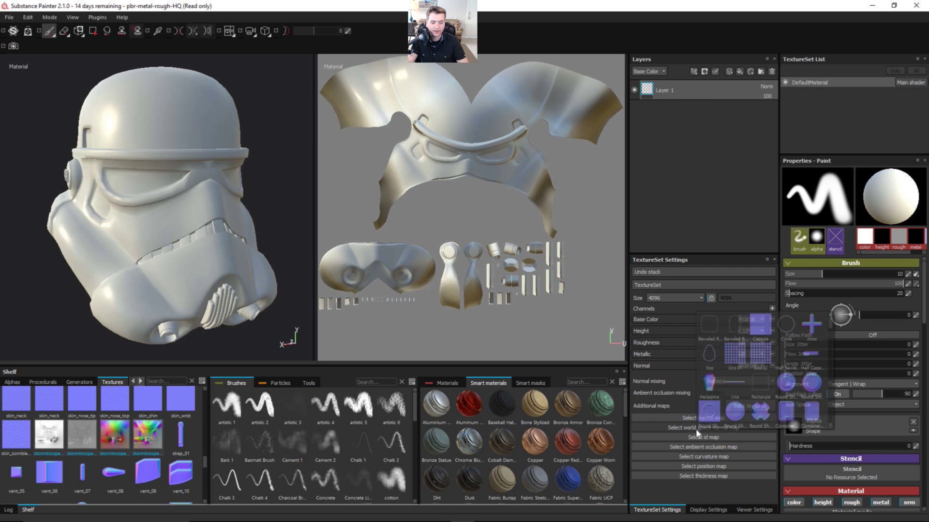
scroll(728, 384, "down", 3)
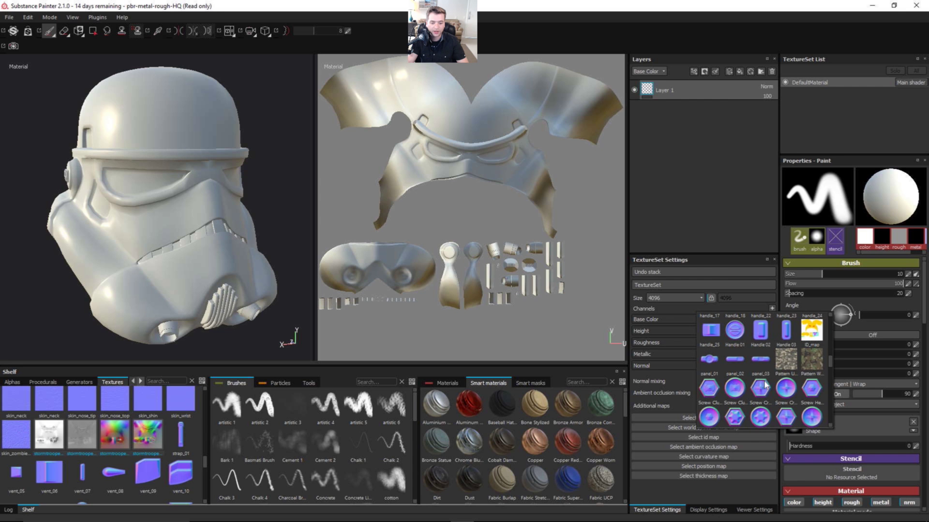
left_click_drag(831, 361, 830, 392)
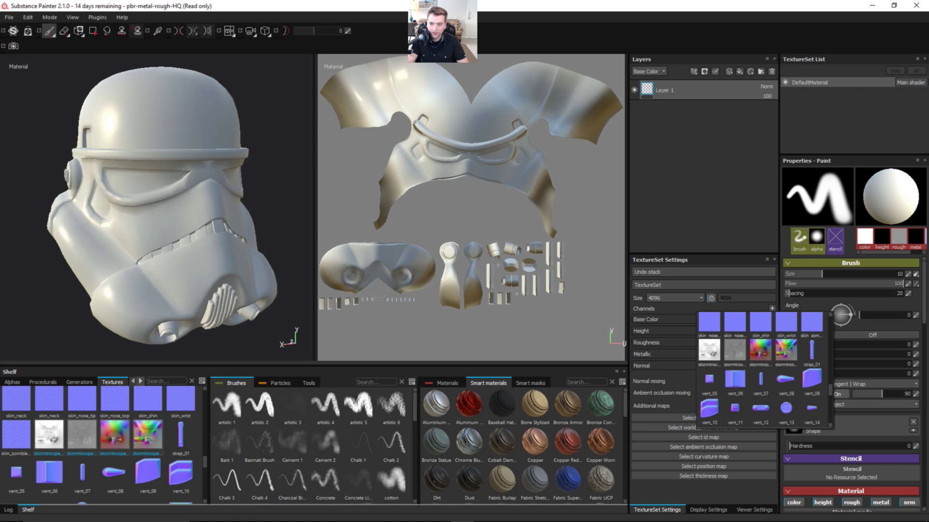
key("Escape")
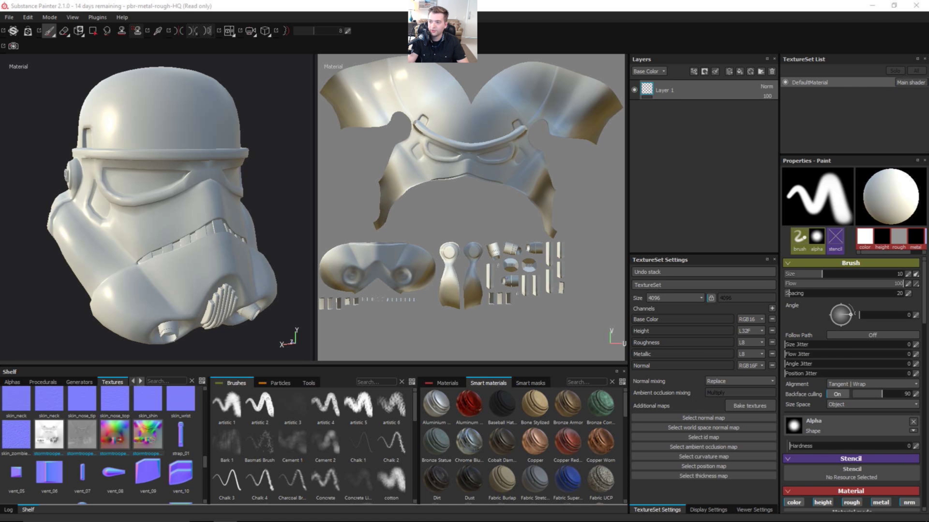
- Switch to the MeshDataMaps folder in File Explorer to check the five map files, and return to Substance Painter
key("alt+Tab")
mouse_move(415, 173)
left_mouse_down()
mouse_move(376, 113)
mouse_move(574, 116)
left_mouse_up()
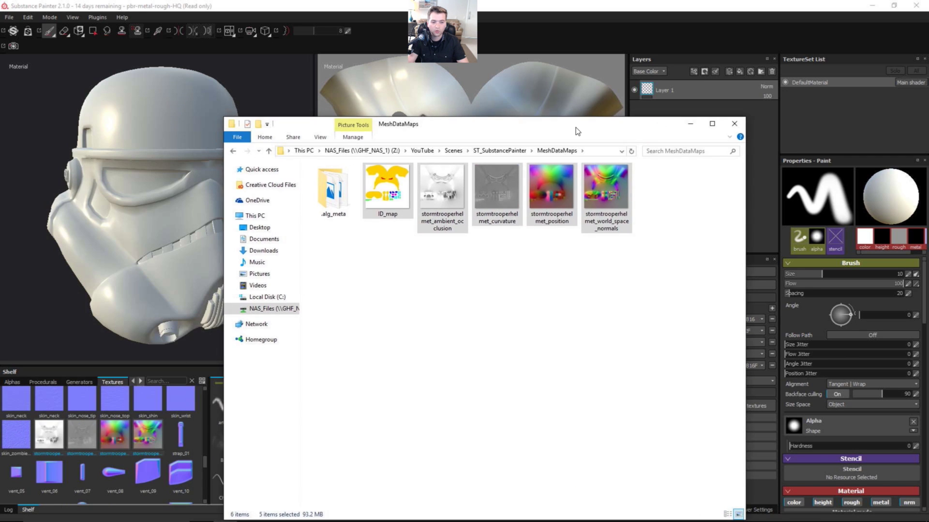
key("alt+Tab")
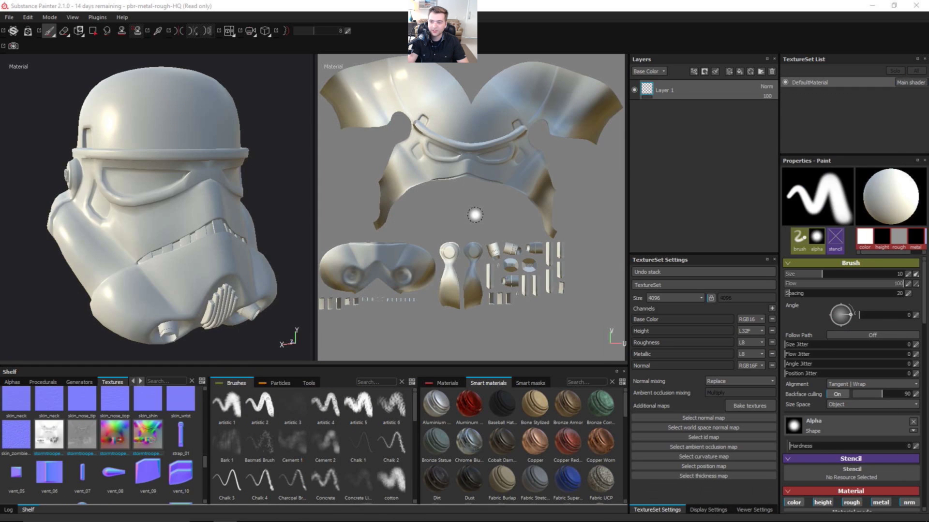
- Assign stormtrooperhelmet_world_space_normals as the texture set's world space normal map and ID_map as its id map
left_click(719, 428)
left_click_drag(852, 320, 853, 387)
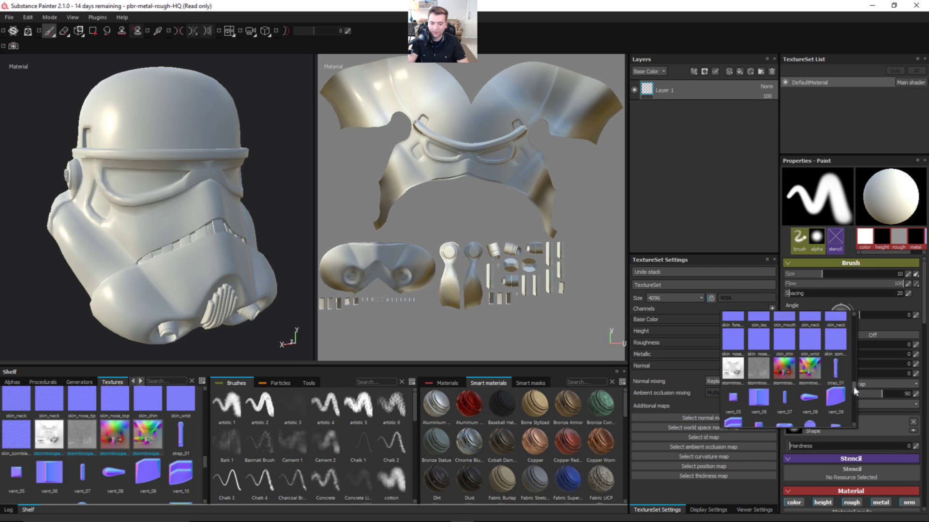
left_click(816, 365)
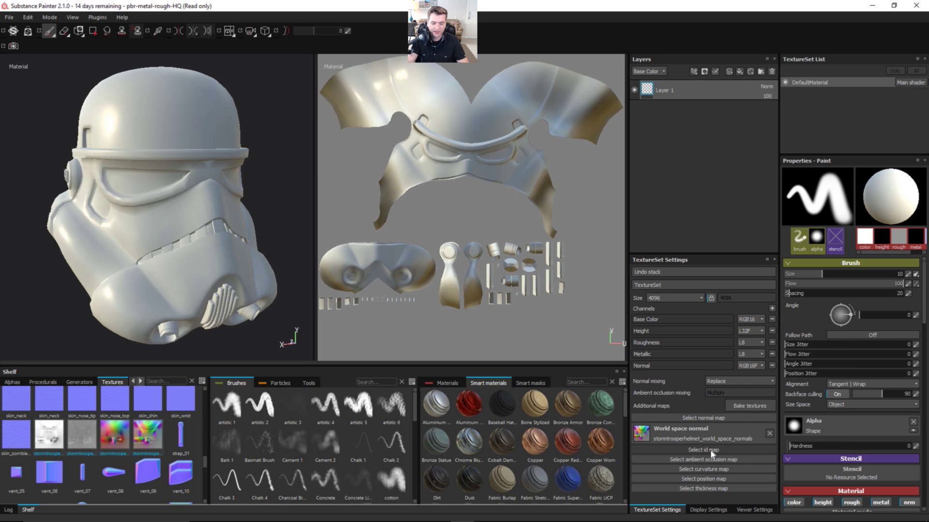
left_click(710, 448)
left_click_drag(845, 342, 838, 379)
left_click(822, 377)
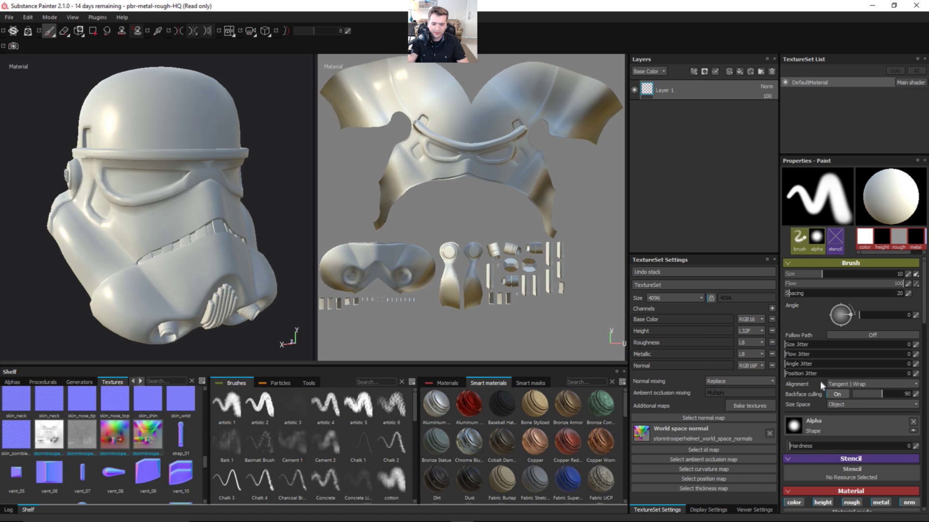
- Assign stormtrooperhelmet_ambient_occlusion as the ambient occlusion map and stormtrooperhelmet_curvature as the curvature map
left_click(692, 473)
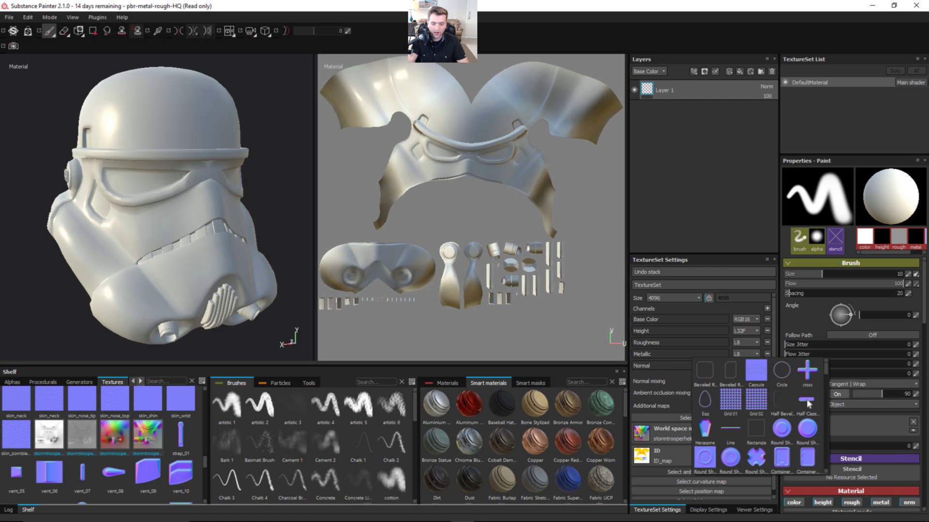
left_click_drag(826, 371, 773, 441)
left_click(722, 426)
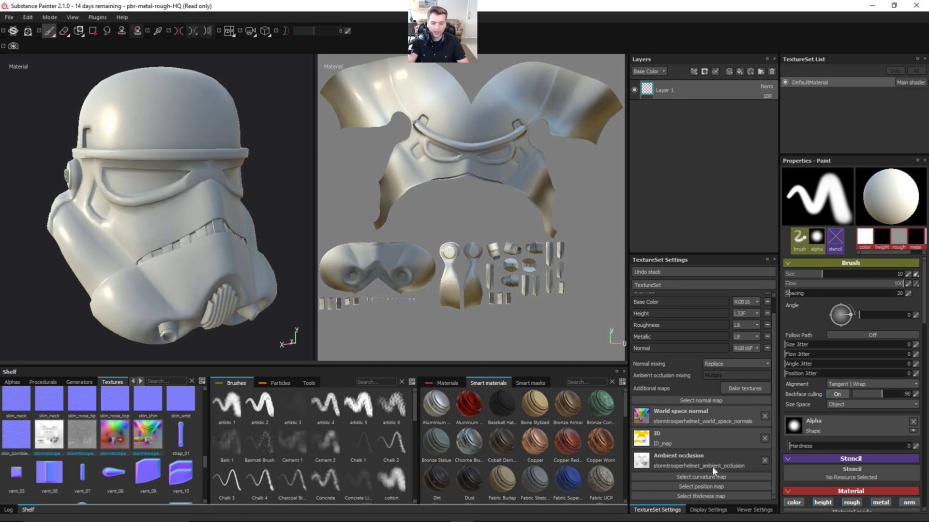
left_click(717, 484)
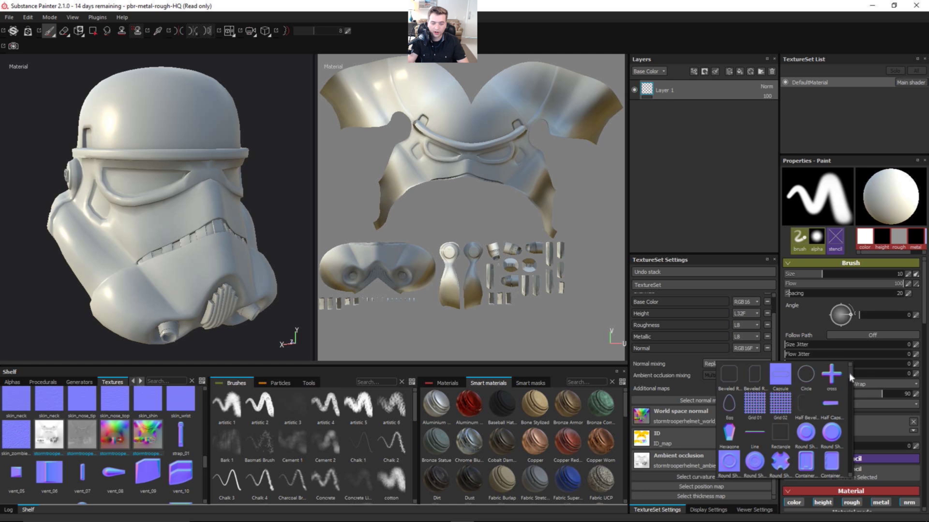
left_click_drag(849, 373, 843, 446)
left_click(752, 414)
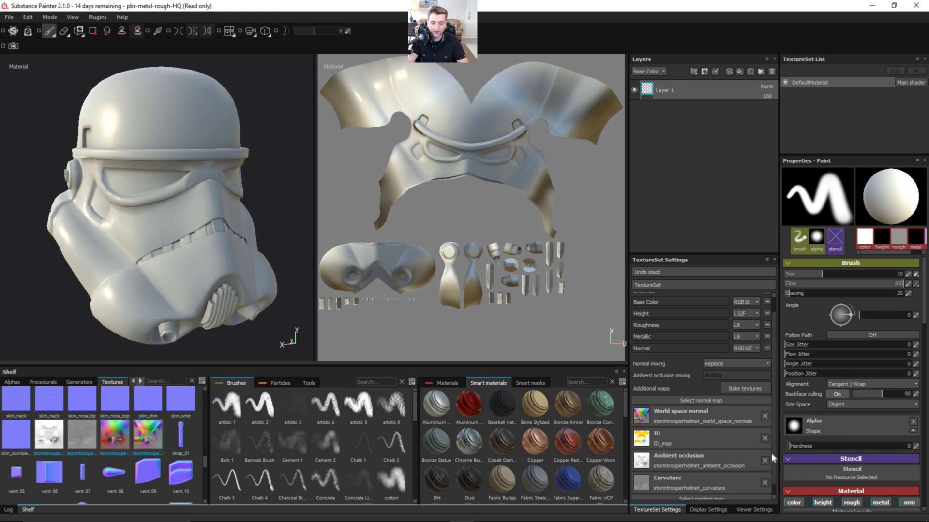
- Assign stormtrooperhelmet_position as the texture set's position map
scroll(774, 445, "down", 1)
left_click(723, 483)
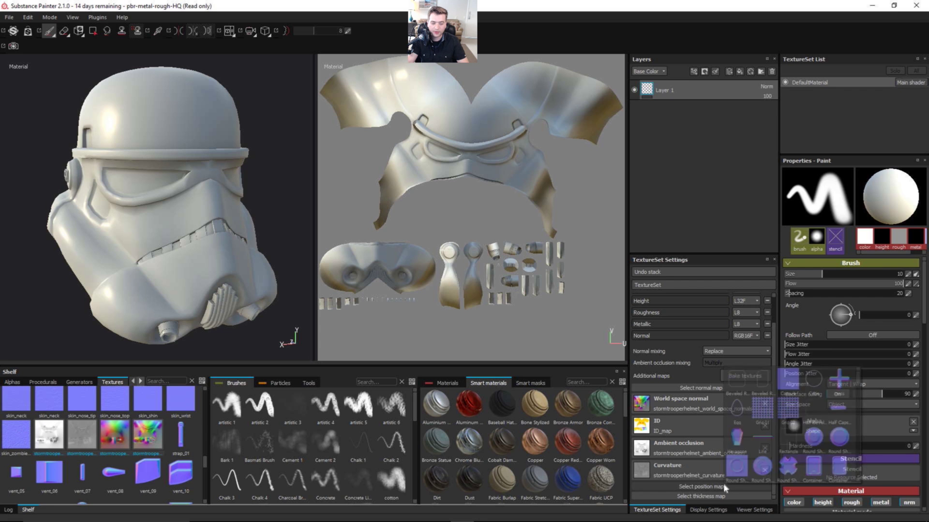
left_click_drag(858, 382, 849, 442)
left_click(780, 432)
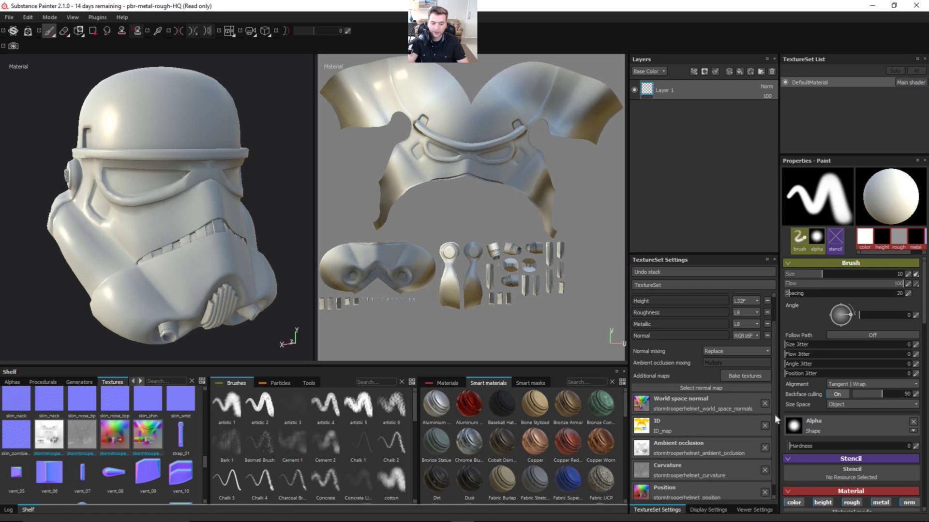
scroll(774, 391, "down", 2)
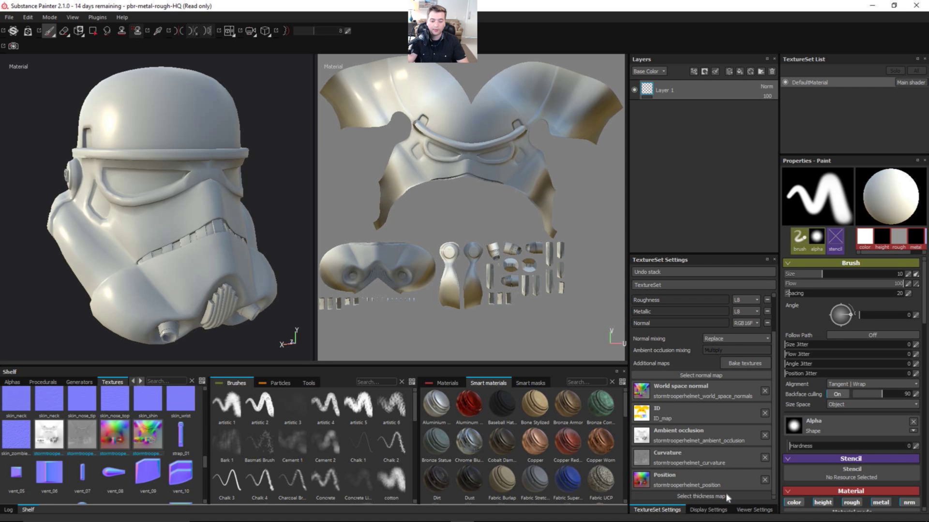
- Look through the bit-depth formats offered for the Normal channel, keeping the current one
left_click_drag(773, 335, 775, 300)
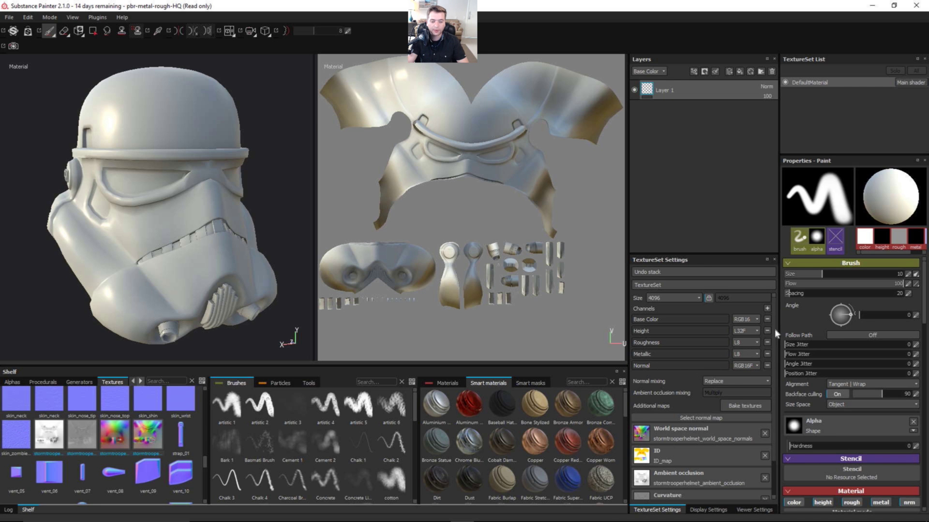
left_click(749, 366)
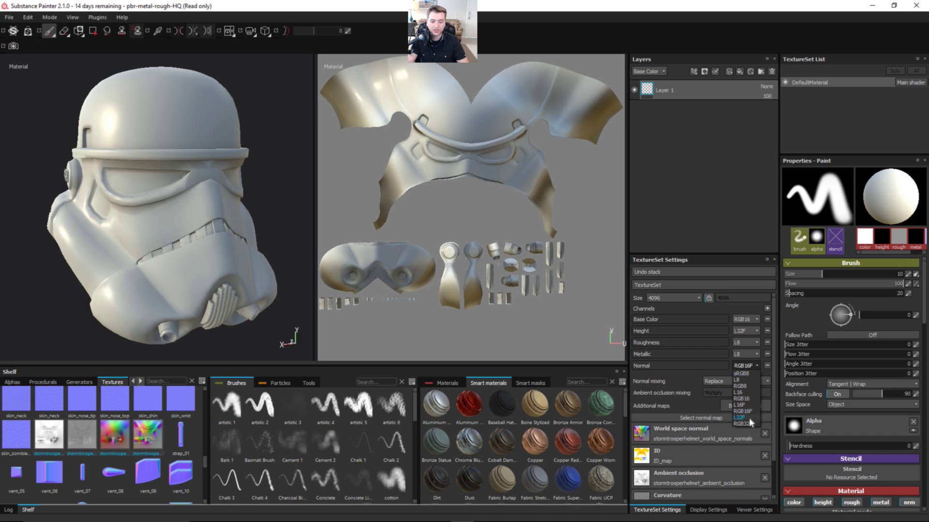
left_click(748, 366)
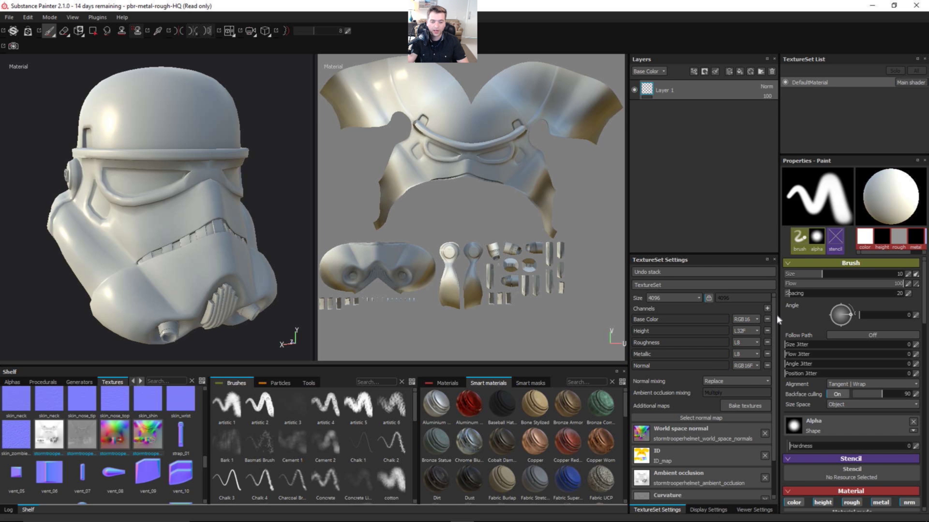
mouse_move(773, 302)
left_mouse_down()
mouse_move(776, 335)
mouse_move(774, 301)
left_mouse_up()
- Load the Iron Grainy material into the paint brush and turn the helmet to face forward
left_click(448, 385)
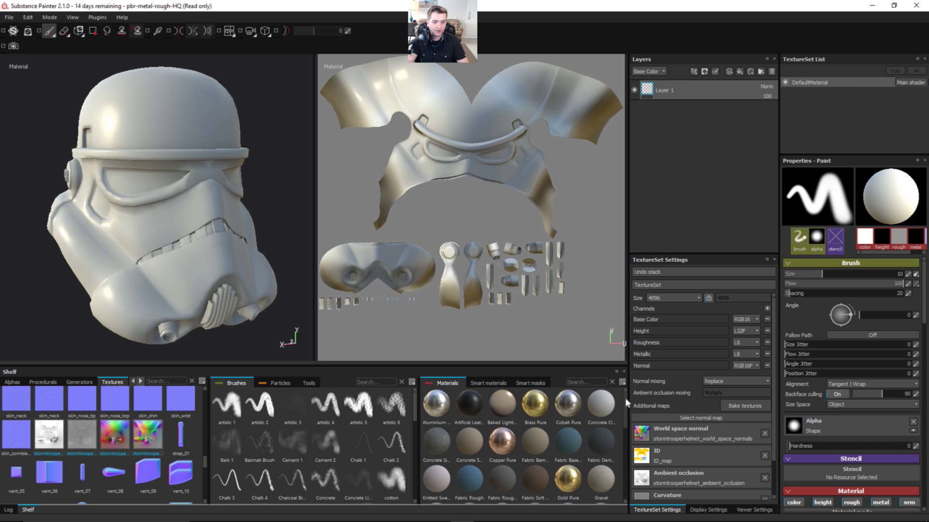
mouse_move(626, 428)
left_mouse_down()
mouse_move(626, 473)
mouse_move(624, 420)
left_mouse_up()
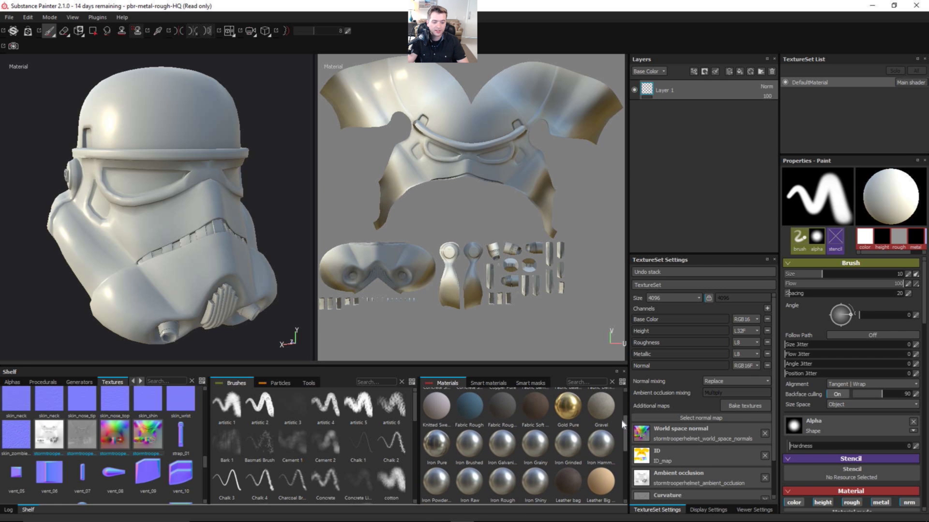
left_click(541, 448)
left_click_drag(186, 216, 174, 183, "alt")
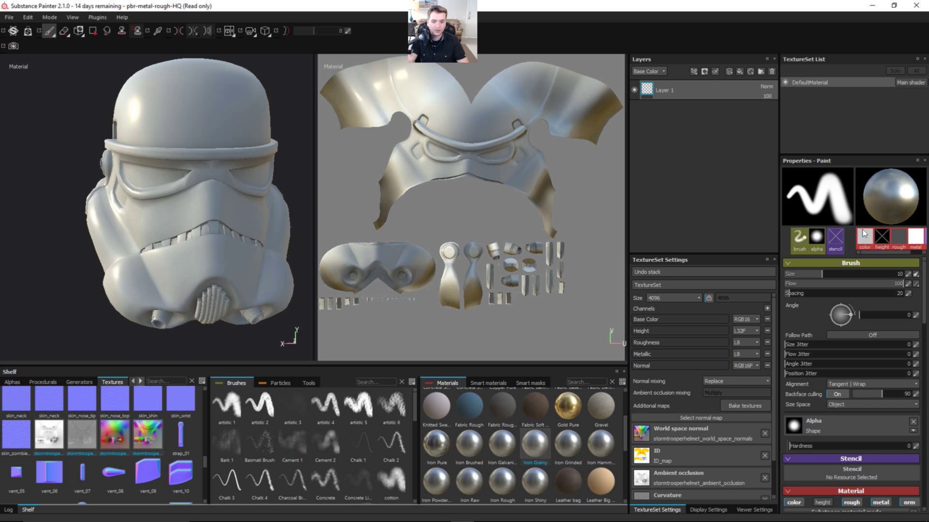
left_click_drag(172, 137, 180, 140, "alt")
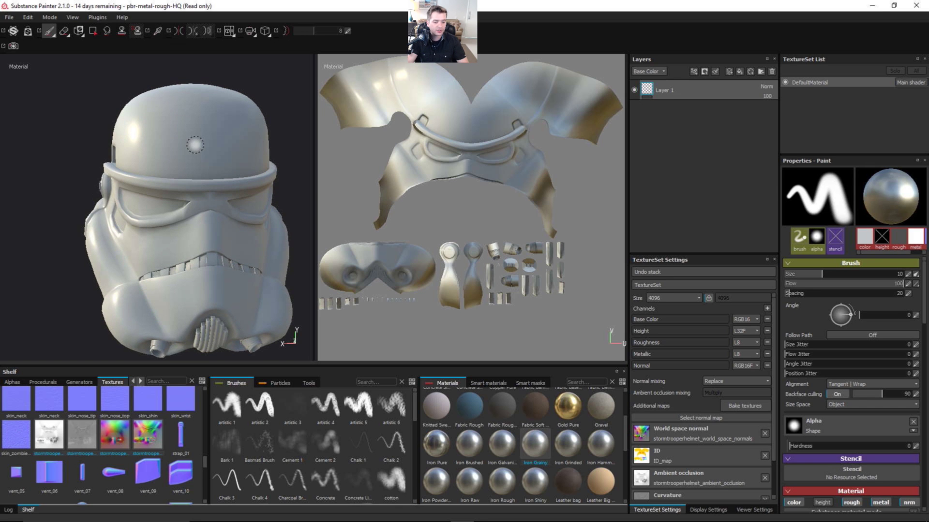
- Enlarge the paint brush to size 32.98 and lower its flow to 47
key("ctrl")
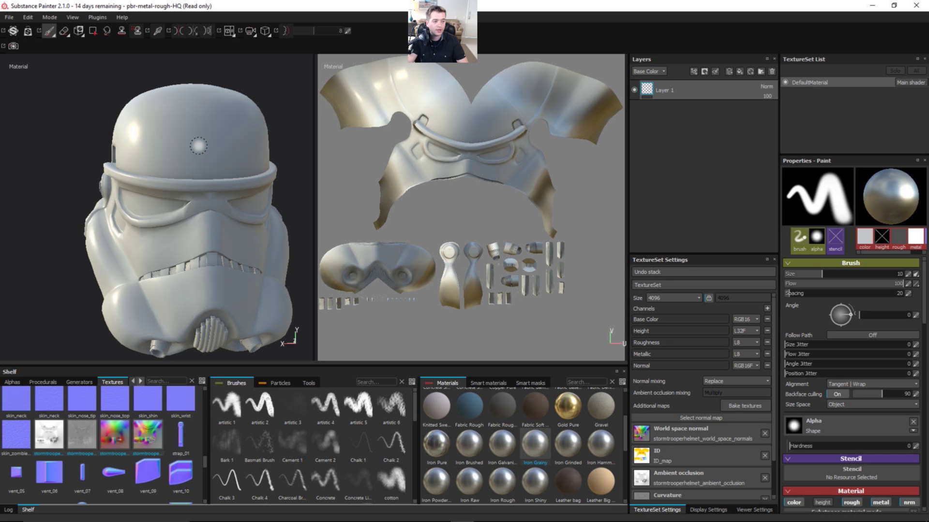
left_click_drag(198, 145, 197, 141, "ctrl")
right_click_drag(196, 141, 205, 135, "ctrl")
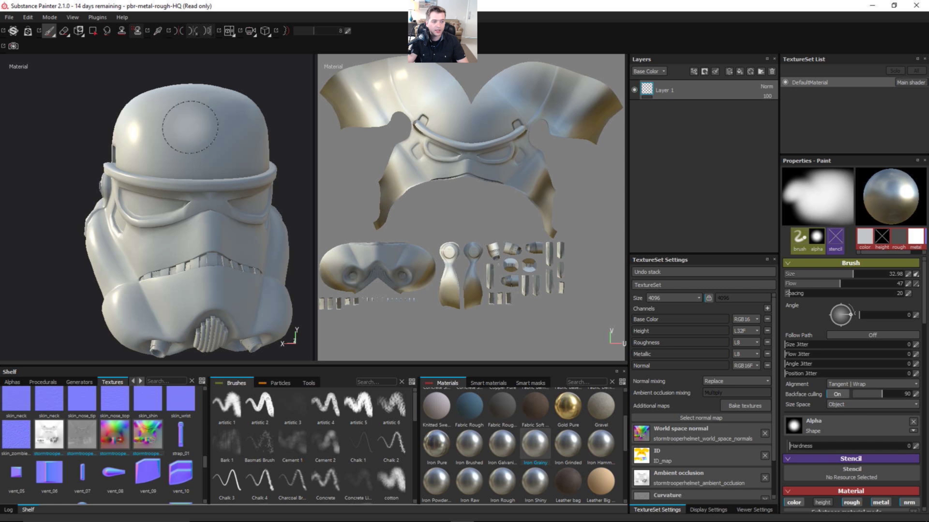
- Try painting the Iron Grainy material on the helmet's dome and undo the paint
mouse_move(180, 139)
left_mouse_down("alt")
mouse_move(165, 121)
mouse_move(180, 135)
mouse_move(193, 123)
mouse_move(169, 118)
mouse_move(148, 133)
mouse_move(184, 143)
mouse_move(218, 128)
mouse_move(198, 117)
mouse_move(136, 116)
mouse_move(131, 144)
mouse_move(200, 126)
mouse_move(148, 128)
mouse_move(155, 113)
mouse_move(176, 132)
mouse_move(149, 119)
mouse_move(166, 150)
mouse_move(155, 124)
left_mouse_up("alt")
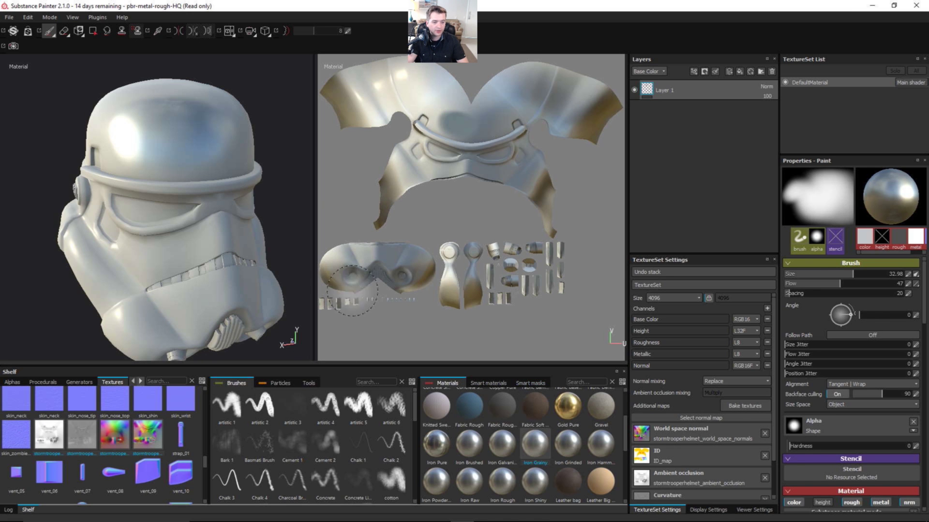
left_click_drag(219, 208, 220, 201, "alt")
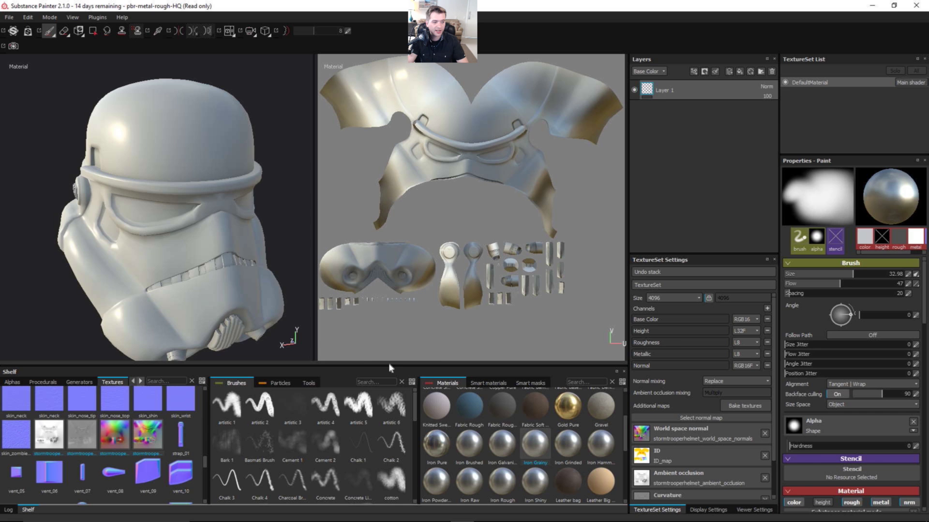
left_click_drag(252, 236, 208, 243, "alt")
- Add the Aluminum Anodized Red smart material above Layer 1, with Layer 1 hidden, and inspect the material's sub-layers
left_click(488, 383)
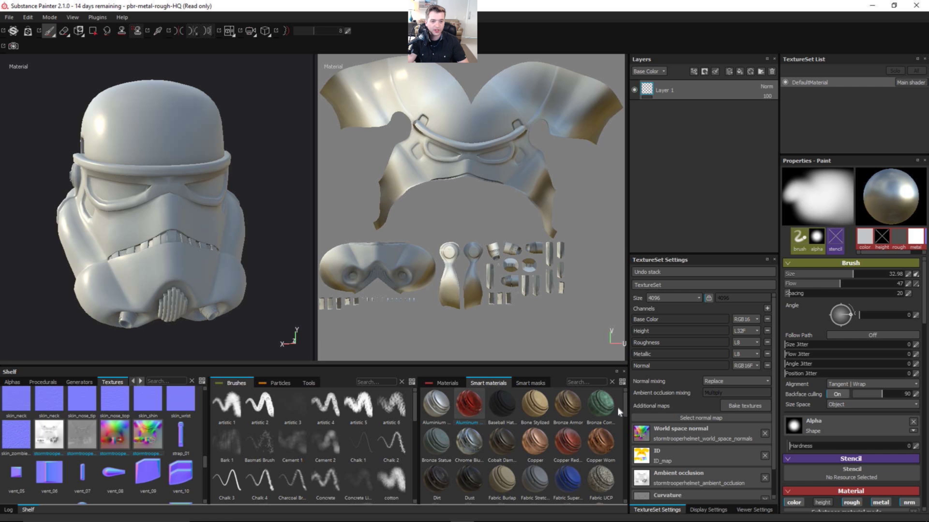
left_click_drag(474, 405, 670, 86)
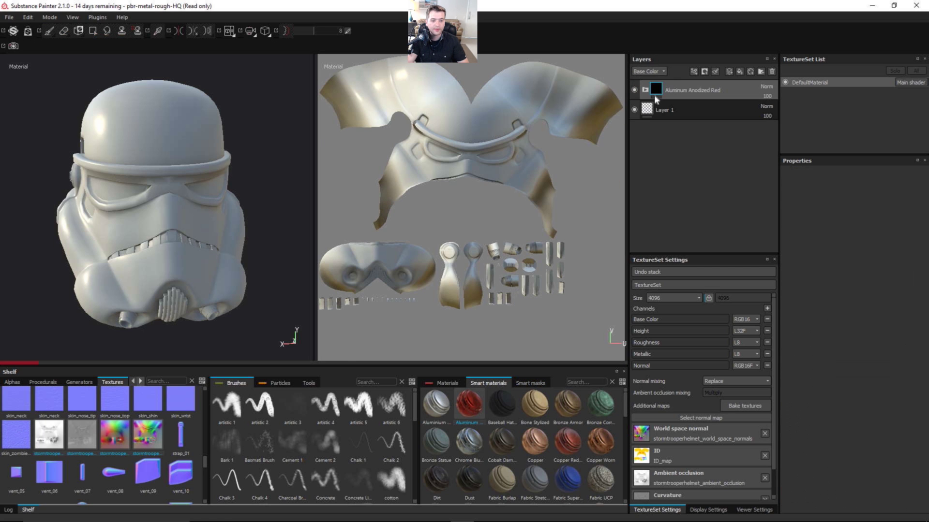
left_click(645, 90)
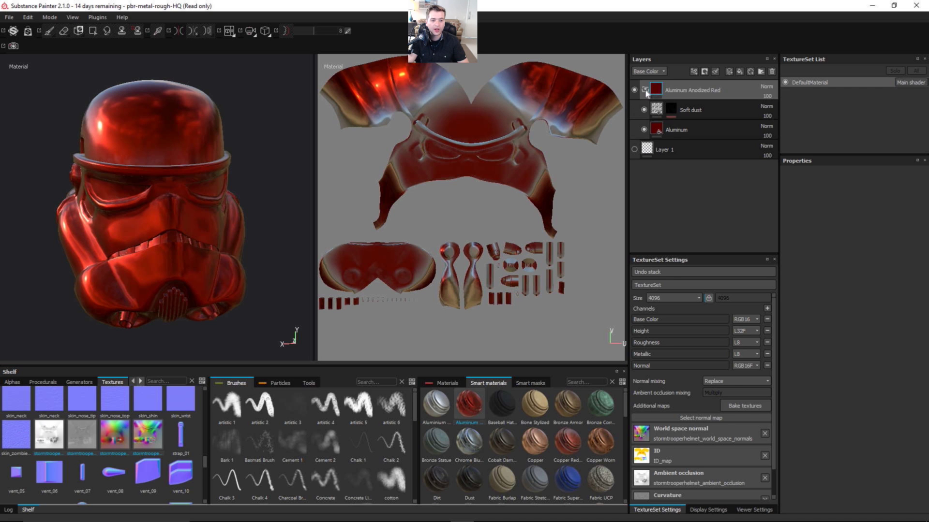
left_click(645, 91)
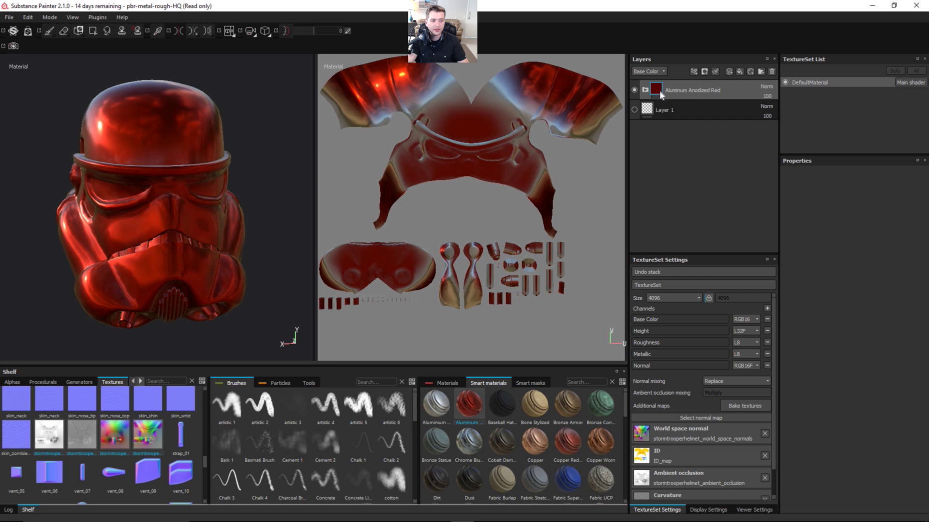
left_click_drag(218, 233, 196, 213, "alt")
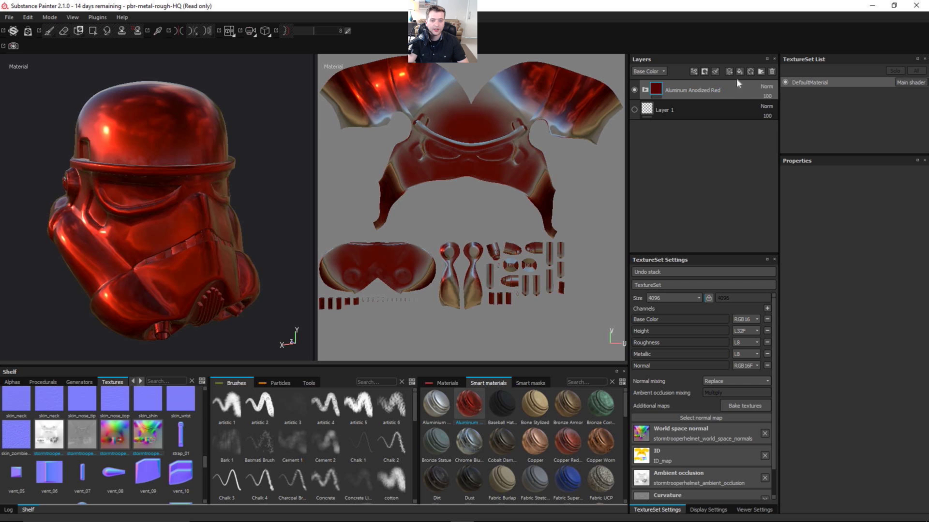
- Try adding a folder containing a new paint layer, review the folder's mask options, and delete the folder
left_click(758, 73)
left_click(728, 72)
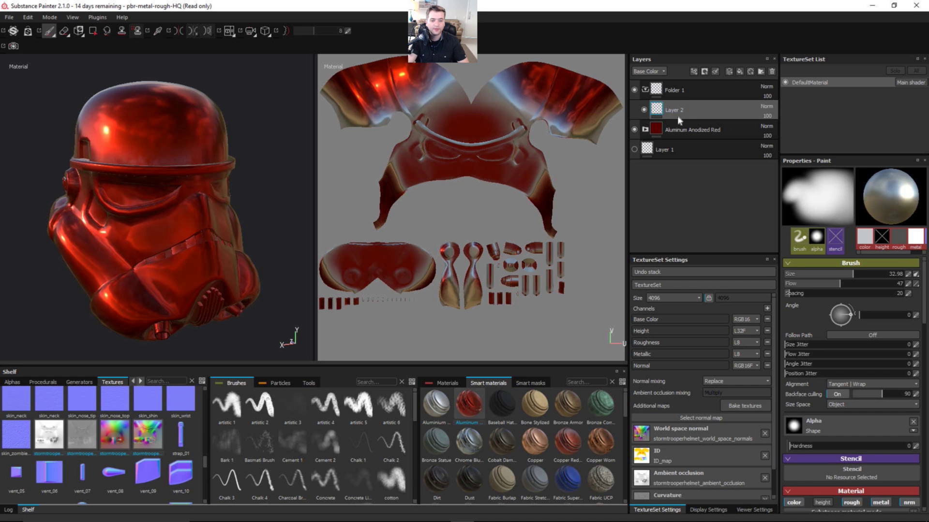
right_click(698, 93)
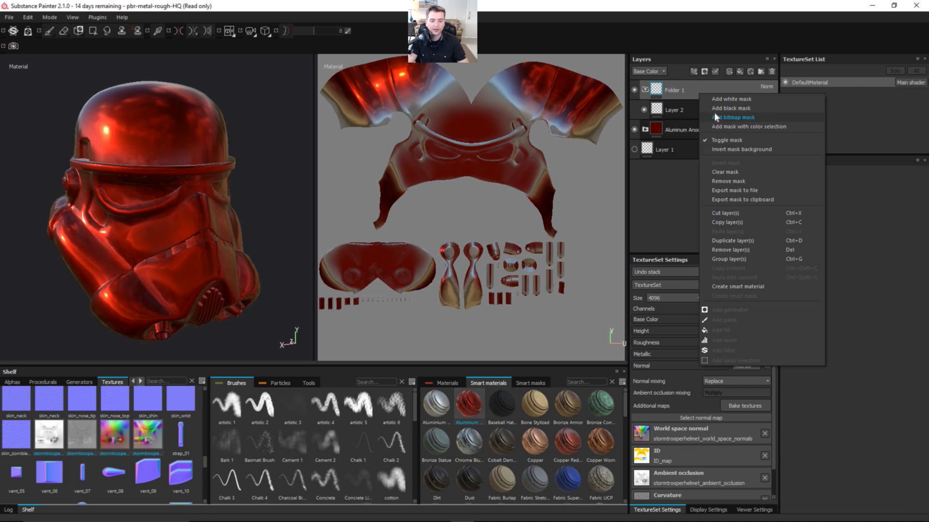
left_click(676, 206)
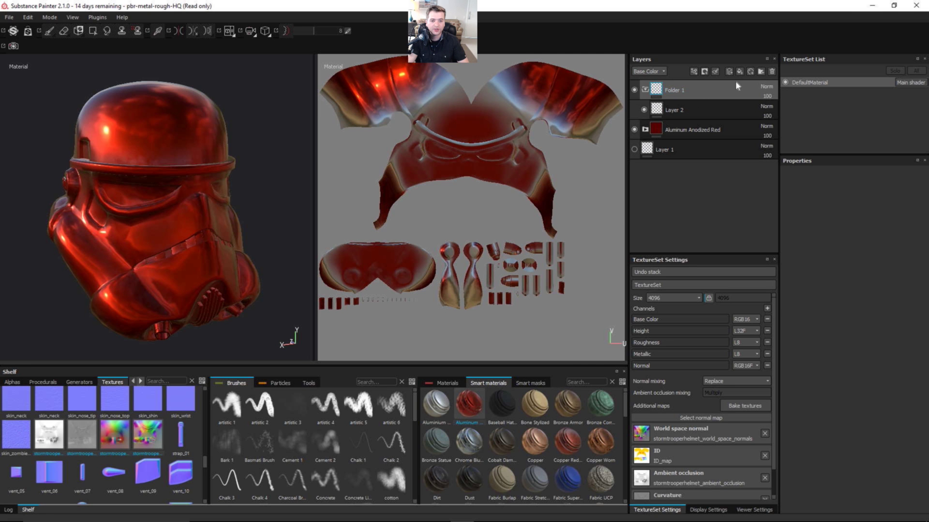
left_click(772, 71)
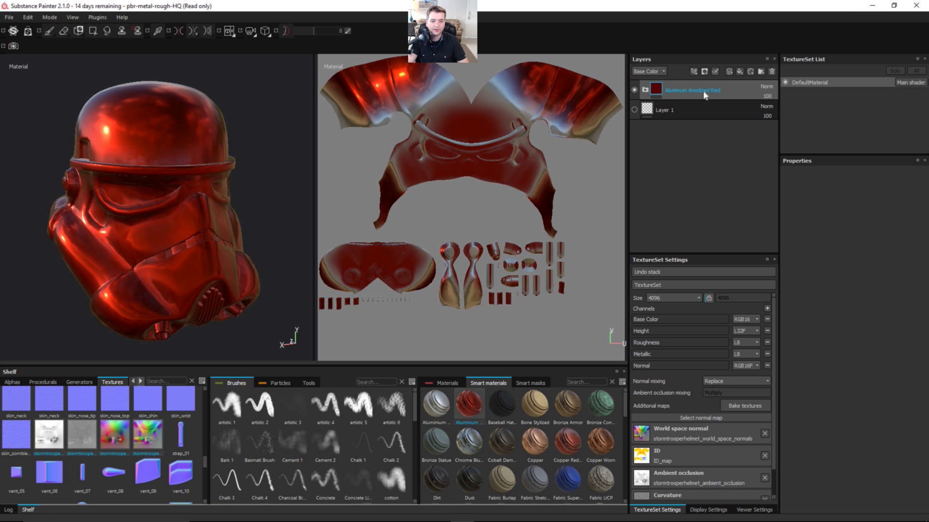
- Toggle the Aluminum Anodized Red smart material's visibility, check its sub-layers, and delete it from the layer stack
left_click(634, 89)
left_click(634, 89)
left_click(645, 90)
left_click(646, 91)
left_click(771, 72)
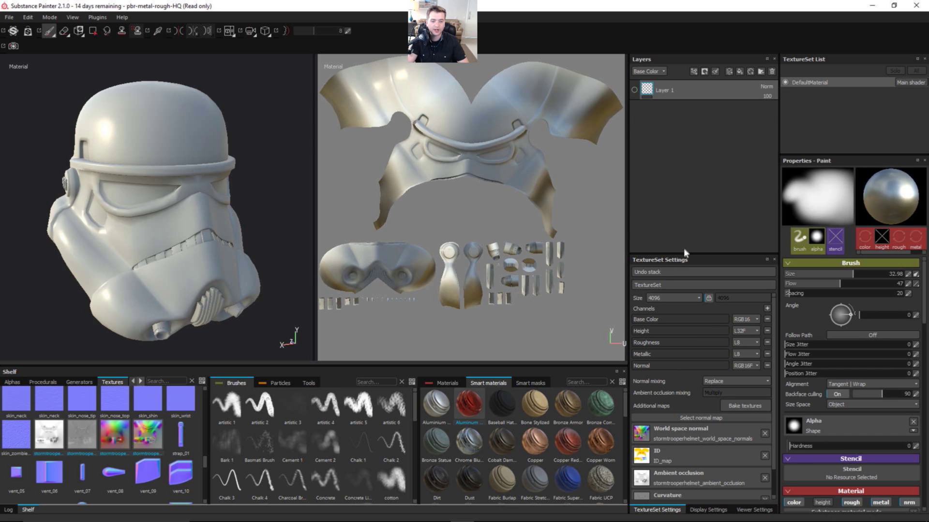
- Look through the smart masks, brush presets, particle brushes and tools available in the shelf
left_click(537, 385)
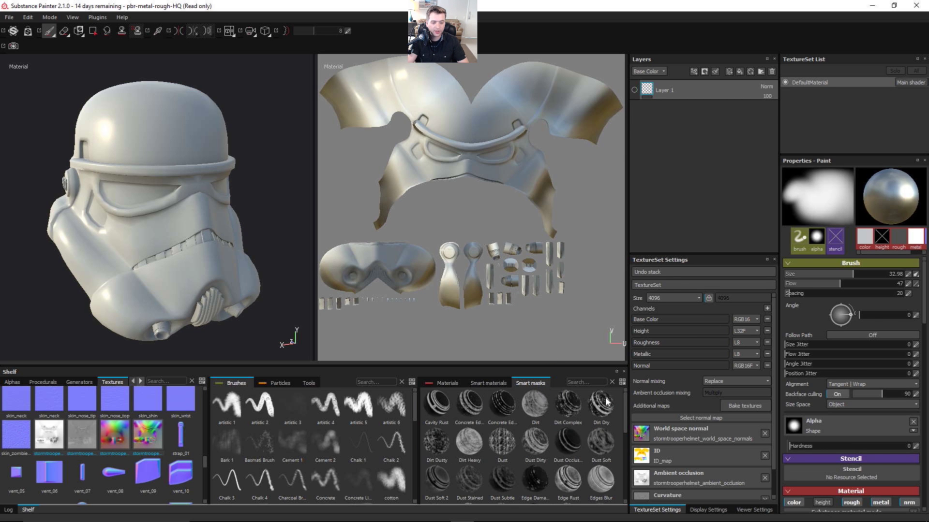
mouse_move(625, 398)
left_mouse_down()
mouse_move(627, 460)
mouse_move(598, 479)
mouse_move(623, 457)
mouse_move(625, 405)
left_mouse_up()
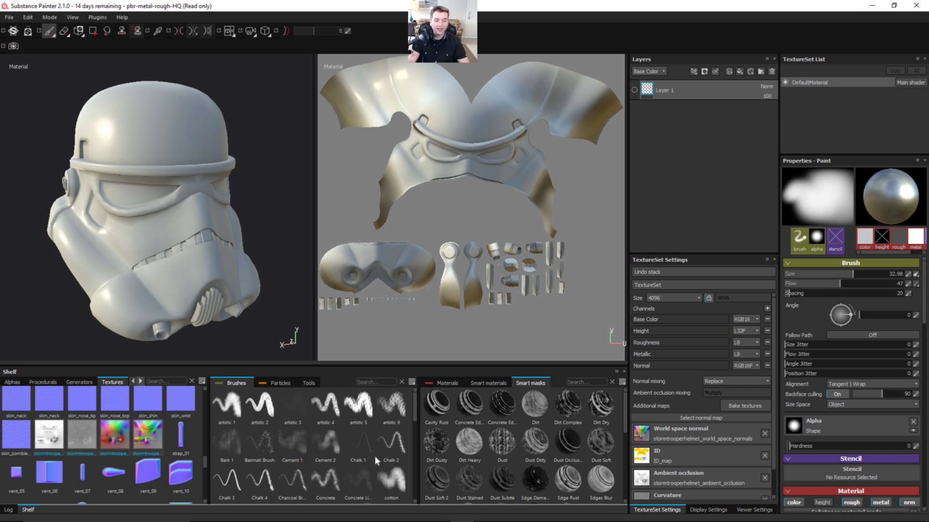
mouse_move(415, 402)
left_mouse_down()
mouse_move(411, 482)
mouse_move(416, 401)
mouse_move(405, 405)
left_mouse_up()
left_click(288, 383)
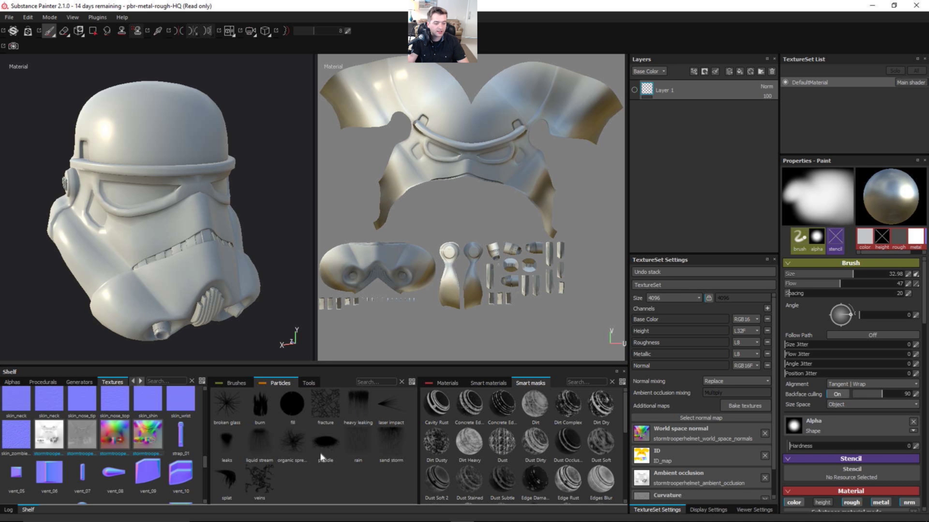
left_click(312, 383)
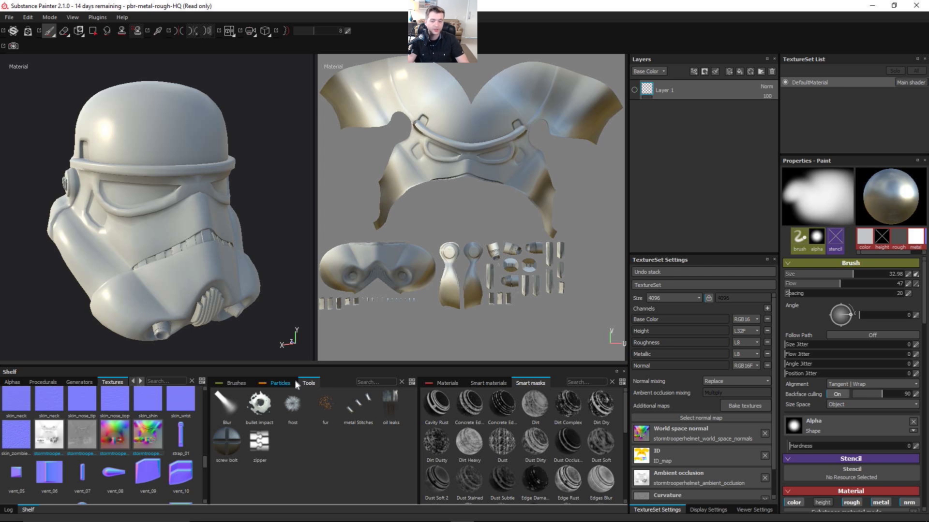
left_click(232, 383)
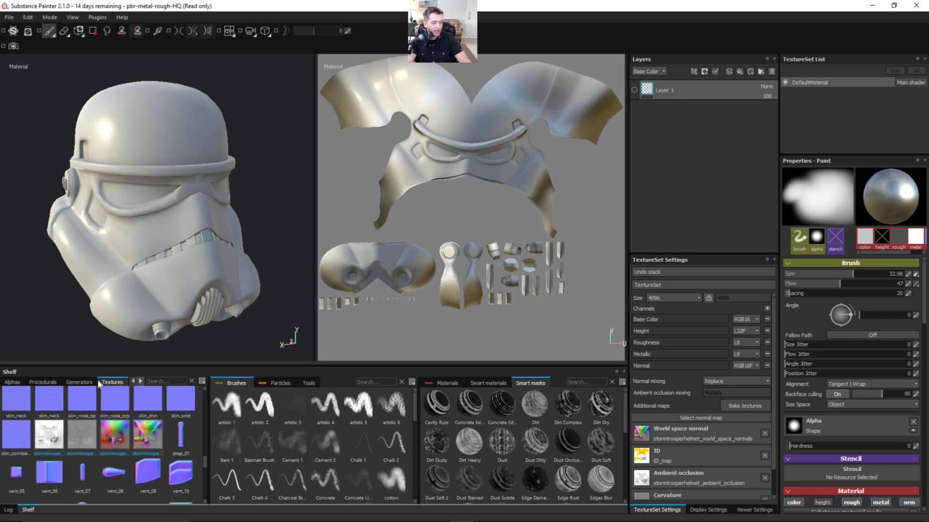
- Examine the shelf's alphas, procedurals, generators, textures and filters
left_click(14, 383)
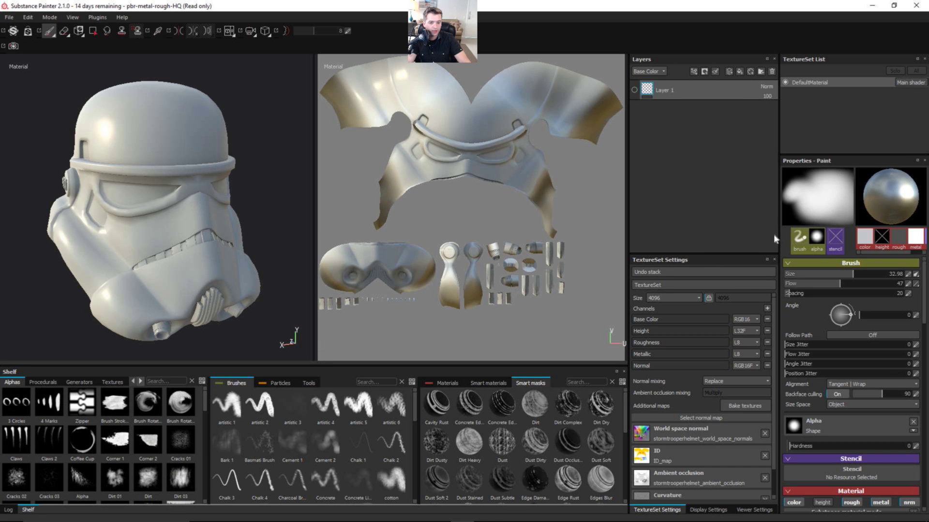
left_click(43, 382)
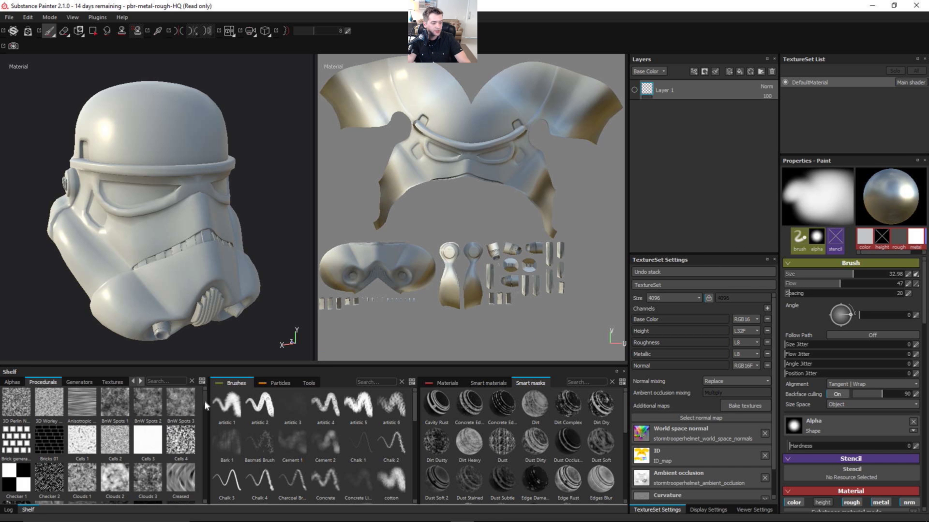
mouse_move(204, 396)
left_mouse_down()
mouse_move(206, 488)
mouse_move(208, 399)
left_mouse_up()
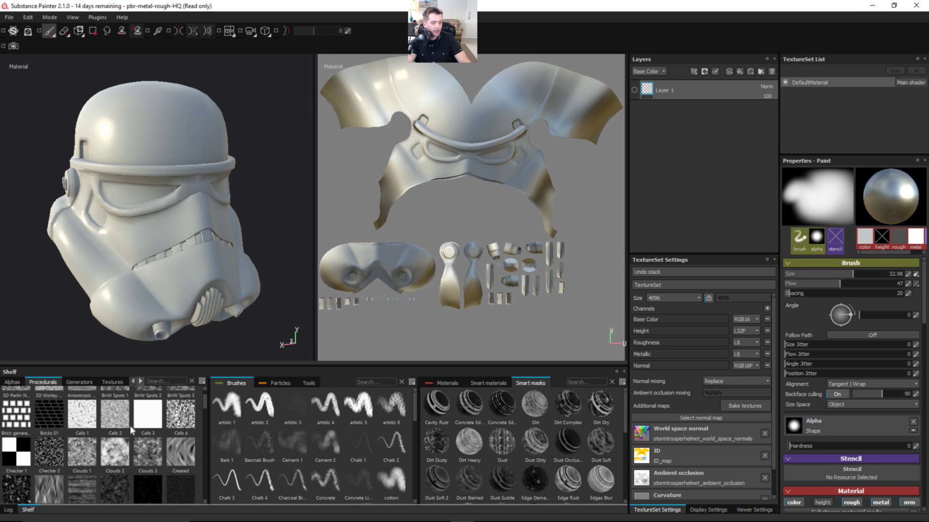
left_click(77, 383)
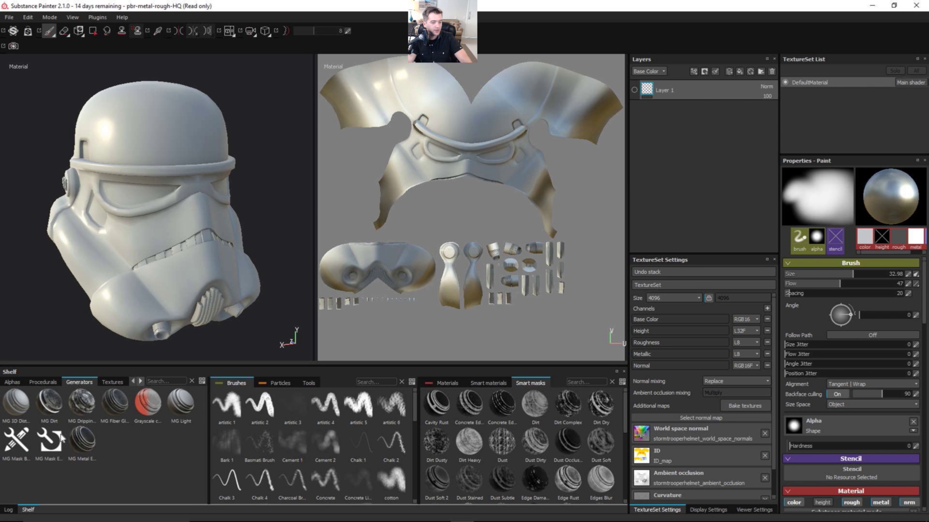
left_click(113, 383)
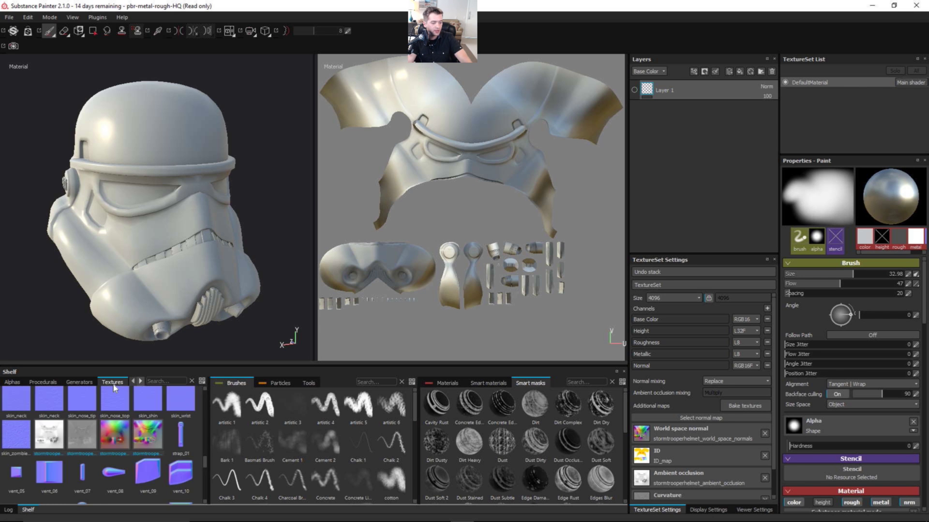
scroll(199, 414, "up", 10)
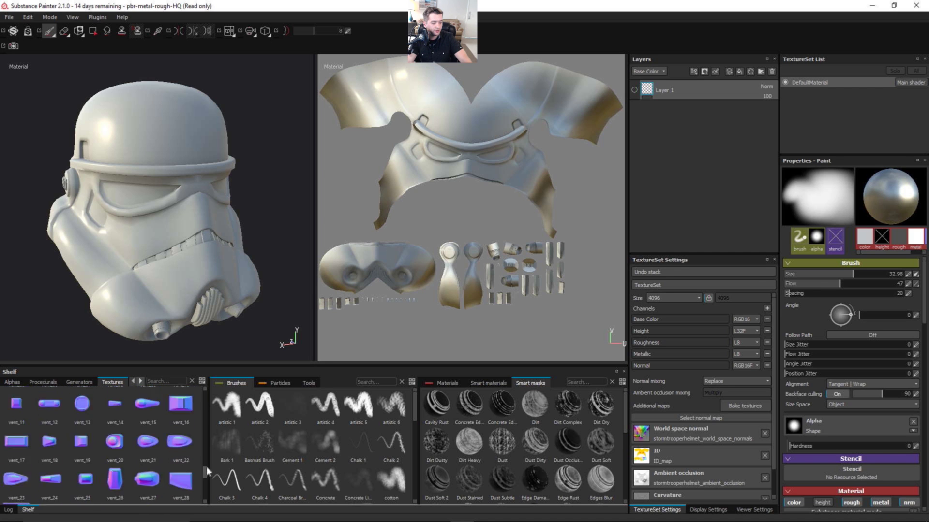
left_click(142, 381)
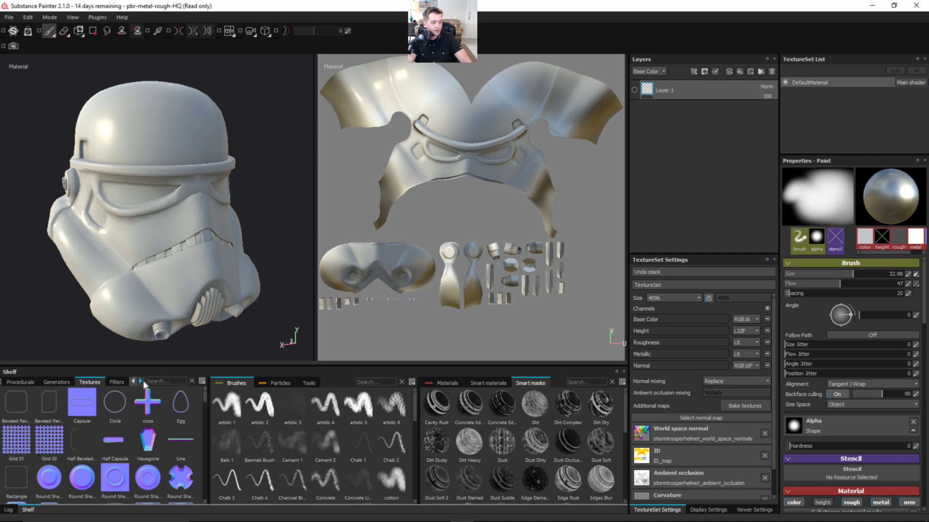
left_click(115, 382)
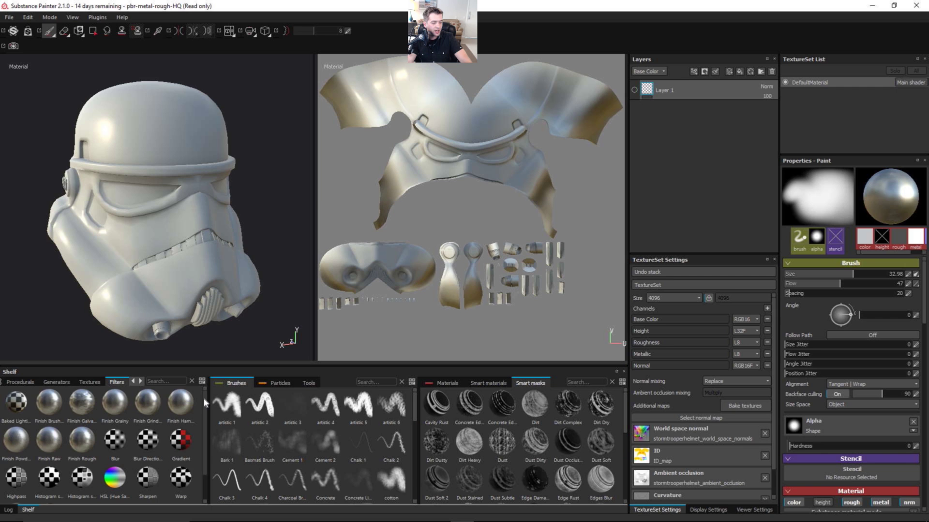
mouse_move(203, 398)
left_mouse_down()
mouse_move(201, 424)
mouse_move(198, 399)
left_mouse_up()
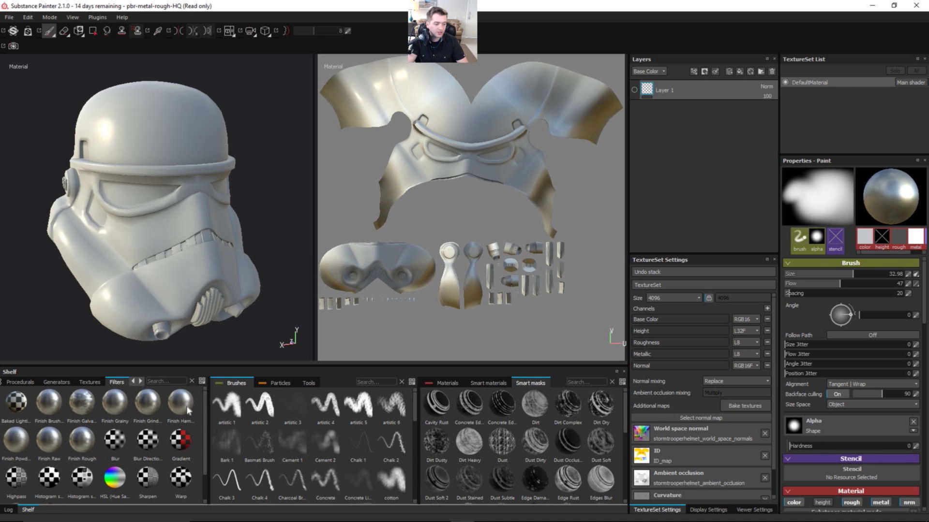
scroll(205, 413, "down", 1)
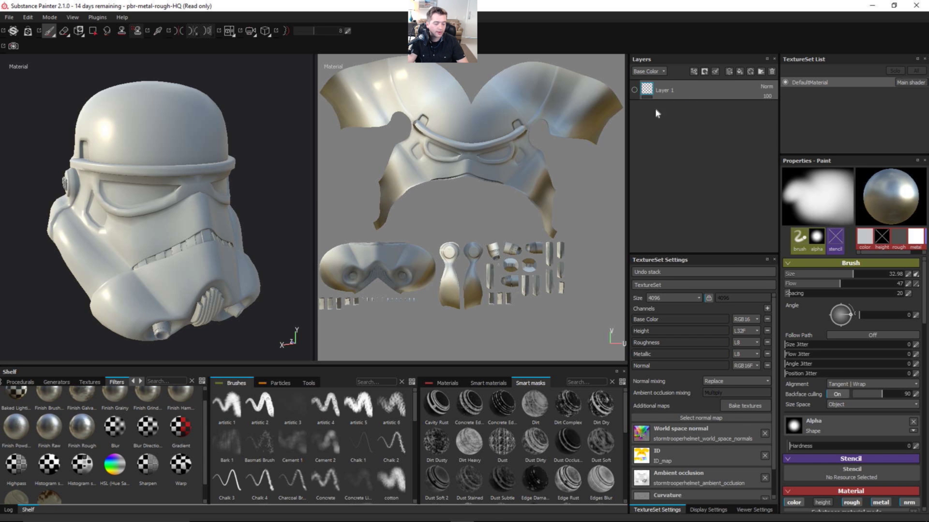
scroll(205, 411, "up", 1)
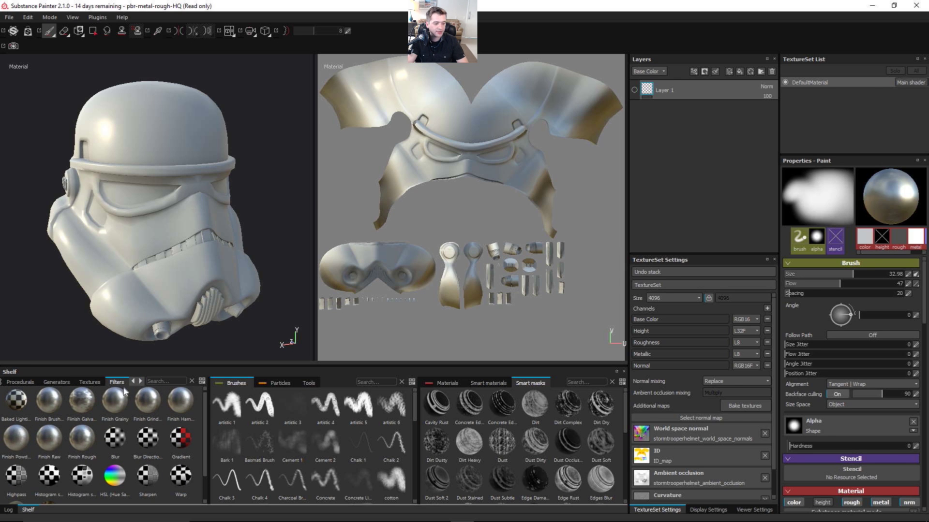
- Apply the cave entry environment from the shelf to the scene and rotate its lighting around the helmet
left_click(141, 381)
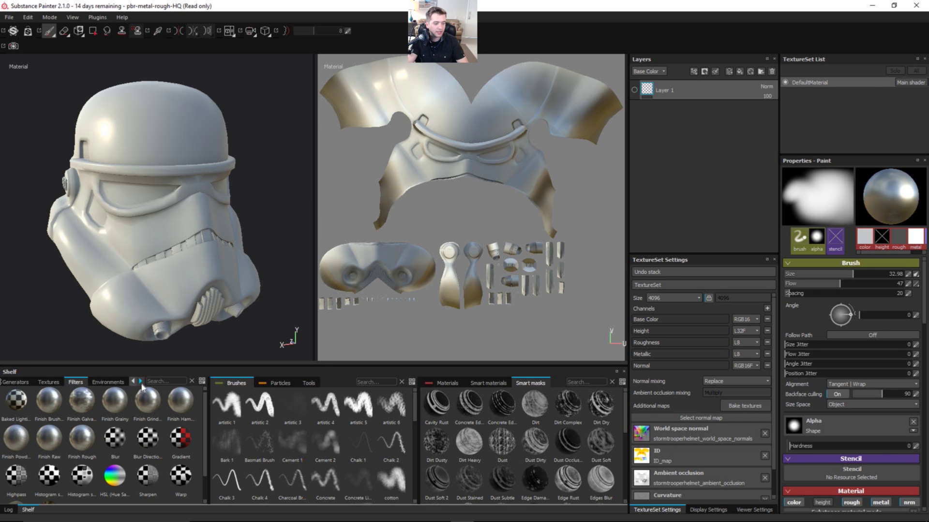
left_click(108, 383)
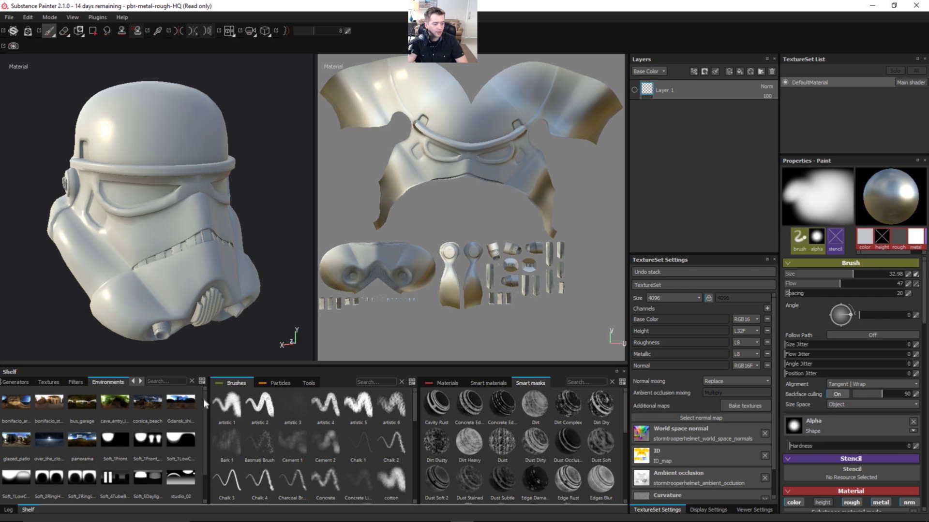
left_click_drag(35, 402, 78, 297)
left_click_drag(106, 406, 161, 272)
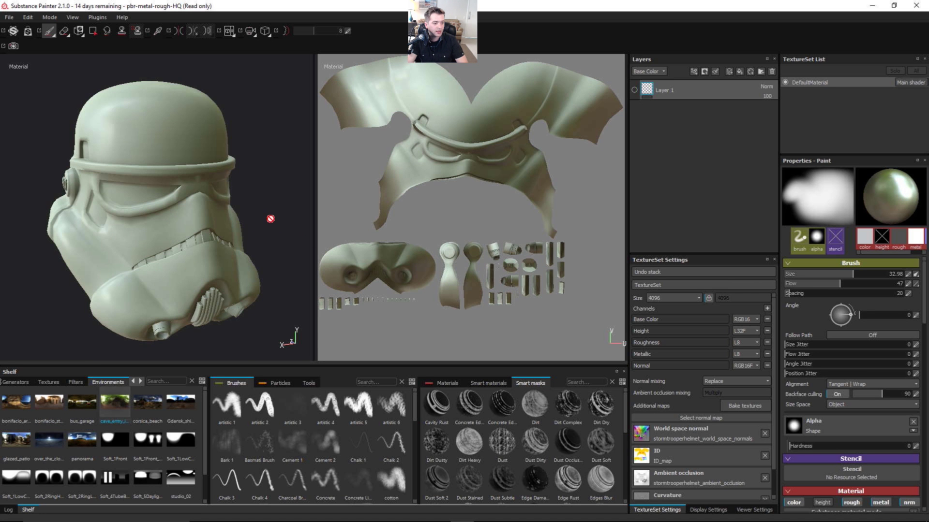
mouse_move(270, 218)
right_mouse_down("shift")
mouse_move(286, 213)
mouse_move(252, 214)
mouse_move(315, 213)
mouse_move(284, 214)
right_mouse_up("shift")
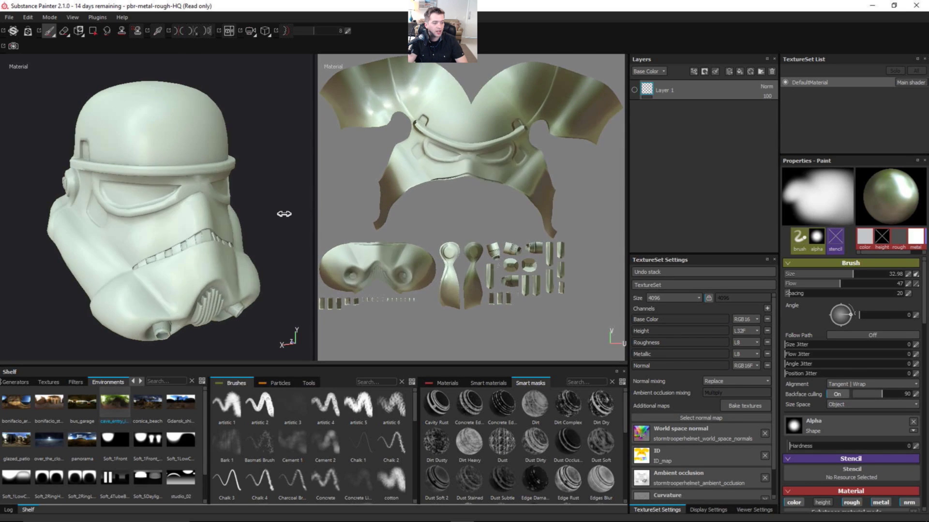
- Turn the helmet to face forward and light it with the Gdansk environment
left_click_drag(284, 213, 204, 213, "alt")
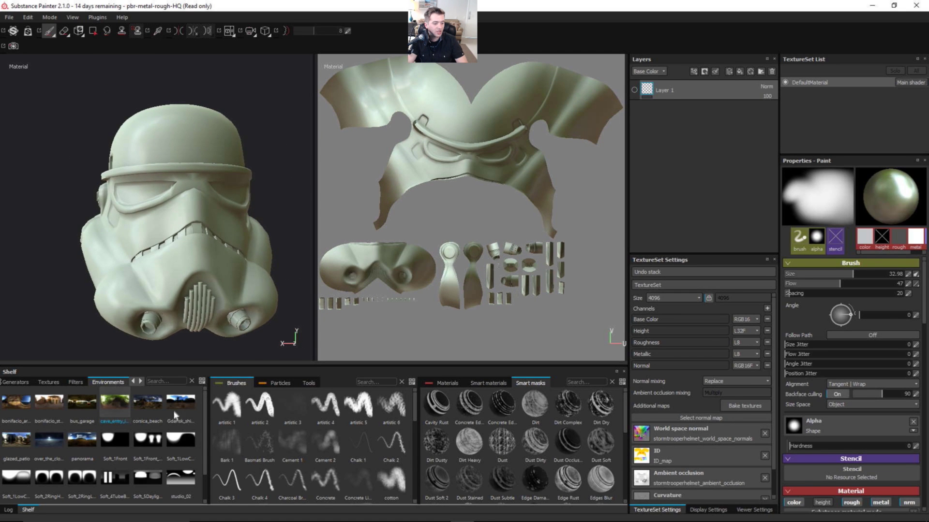
left_click(179, 405)
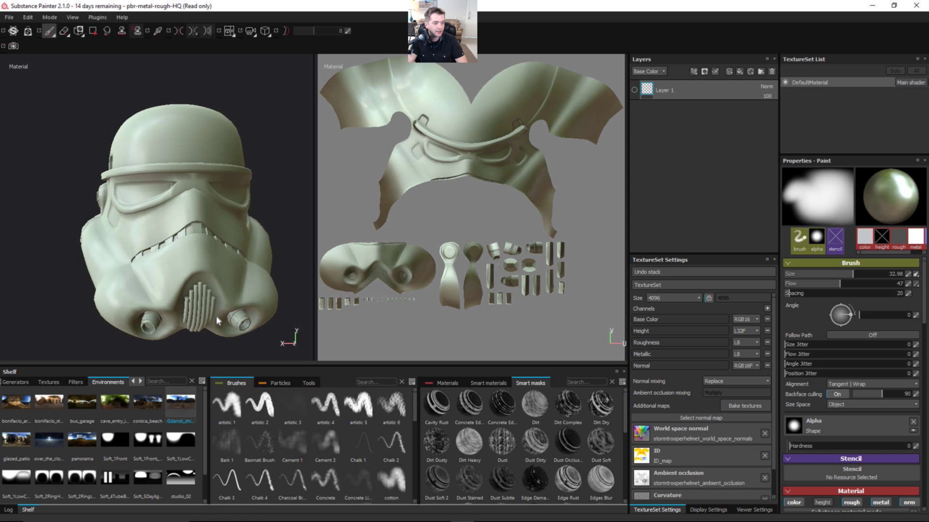
left_click_drag(215, 316, 213, 387)
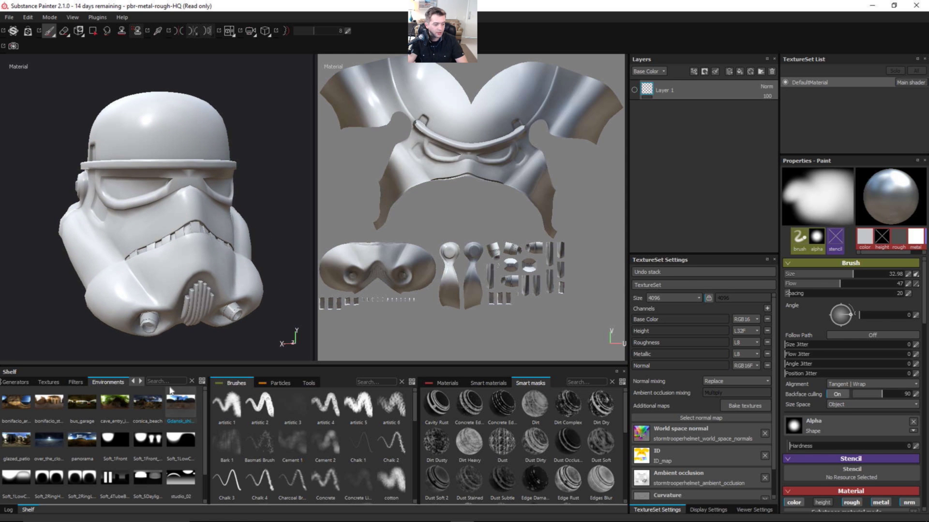
- Look through the shelf's shaders, particles and complete resource list, and return to the alphas
left_click(141, 381)
left_click(141, 382)
left_click(85, 382)
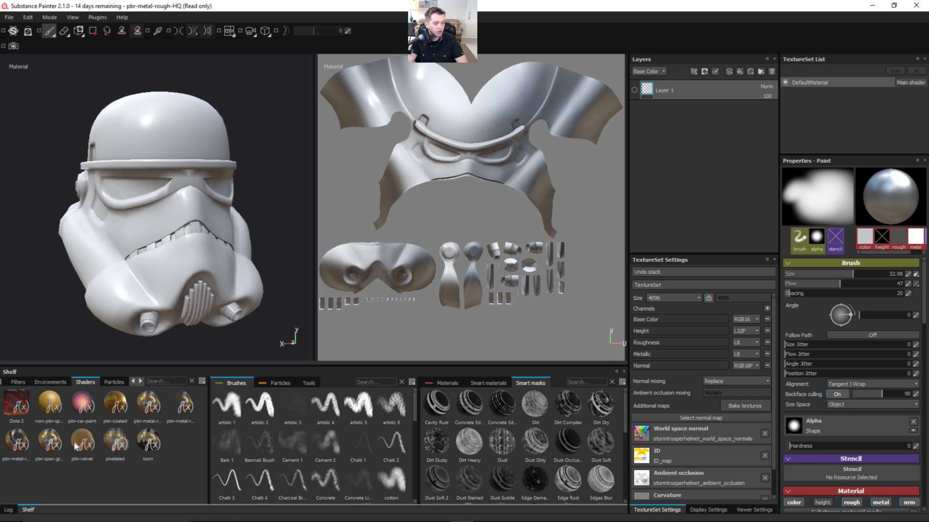
left_click(111, 384)
left_click(139, 382)
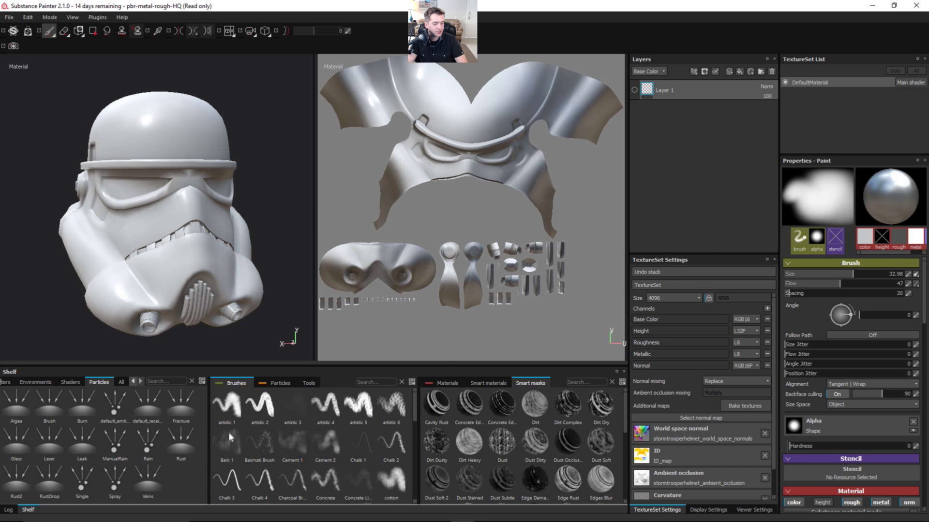
left_click(121, 383)
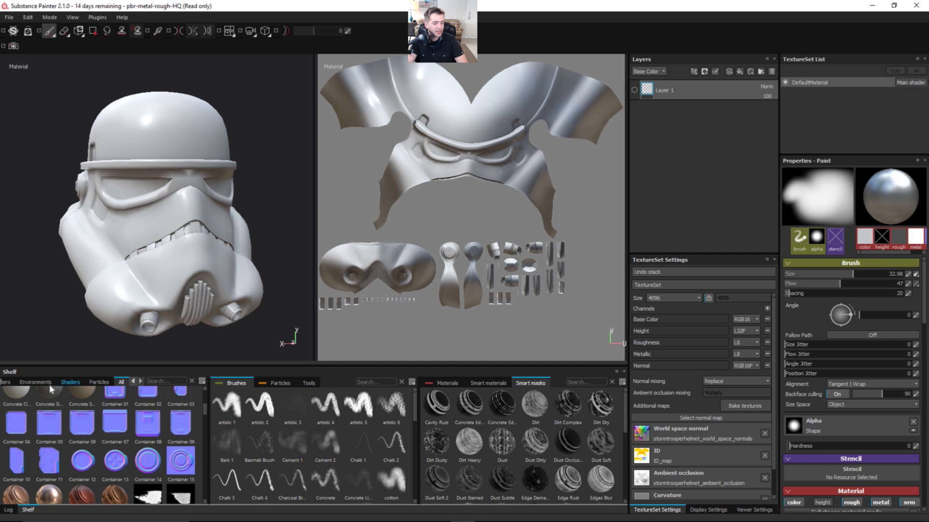
left_click(133, 382)
left_click(133, 382)
left_click(134, 382)
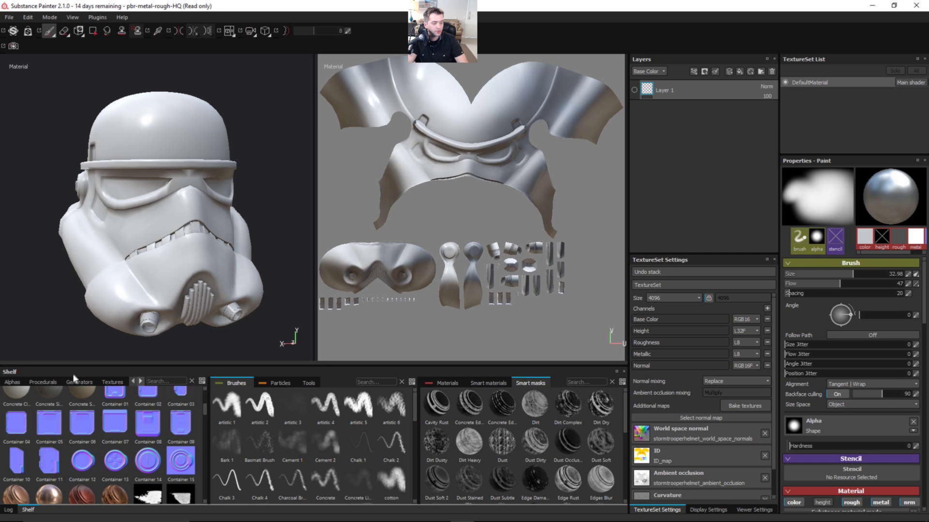
left_click(17, 382)
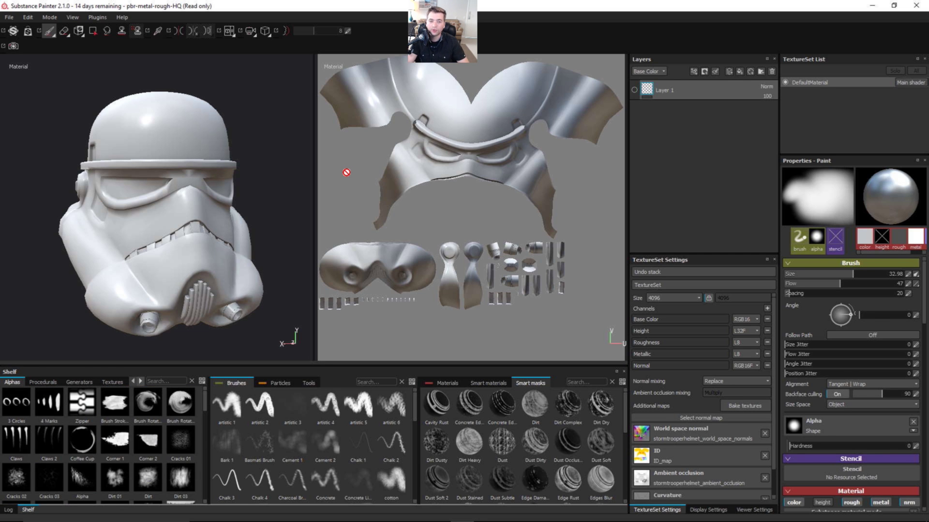